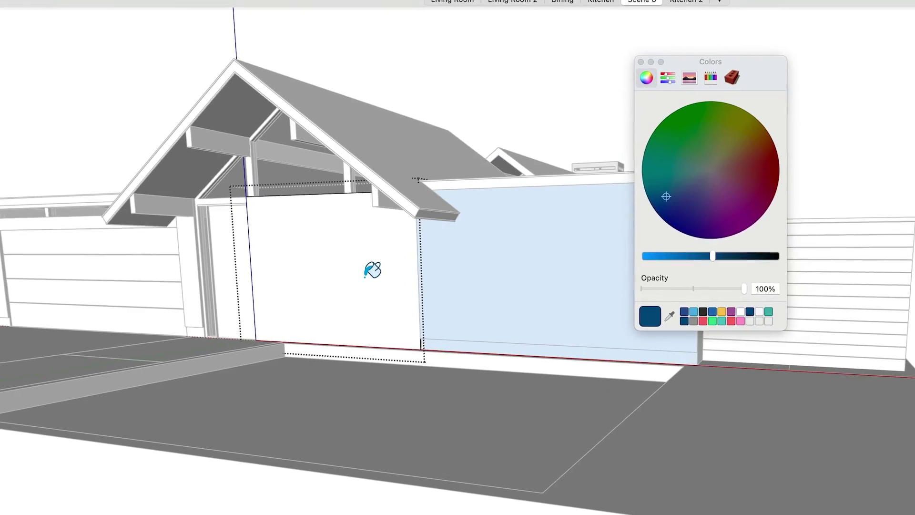
- Paint the white front wall face beneath the gable with the dark blue color
{"action": "left_click", "coordinate": [372, 269]}
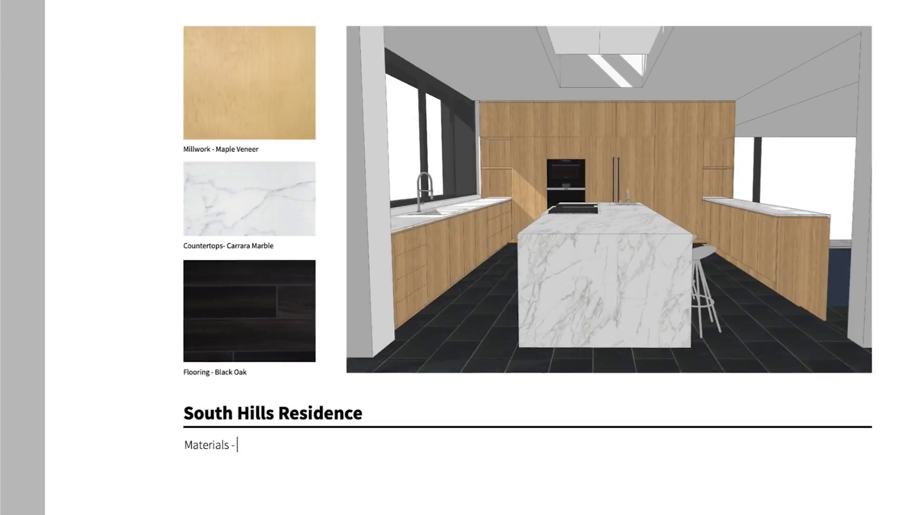
- Complete the sheet subtitle as "Materials - Option 2" and title the A1.01 drawing "First Floor Plan"
{"action": "type", "text": "Option 2"}
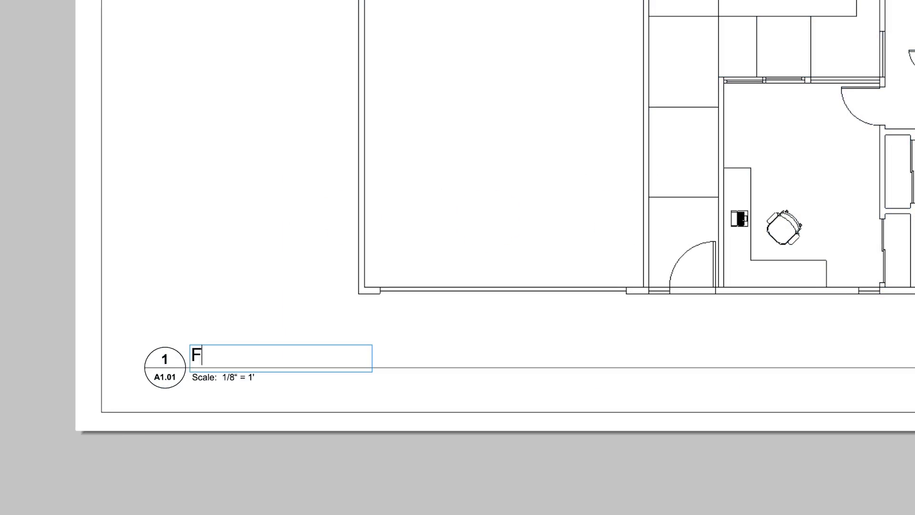
{"action": "type", "text": "irst Floor Plan"}
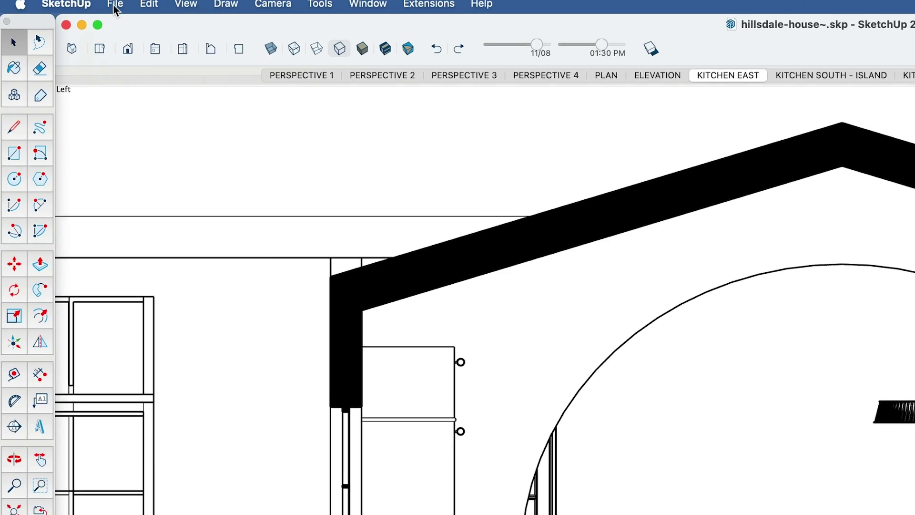
- Switch the kitchen elevation viewport from KITCHEN EAST to the KITCHEN SOUTH scene
{"action": "left_click", "coordinate": [114, 5]}
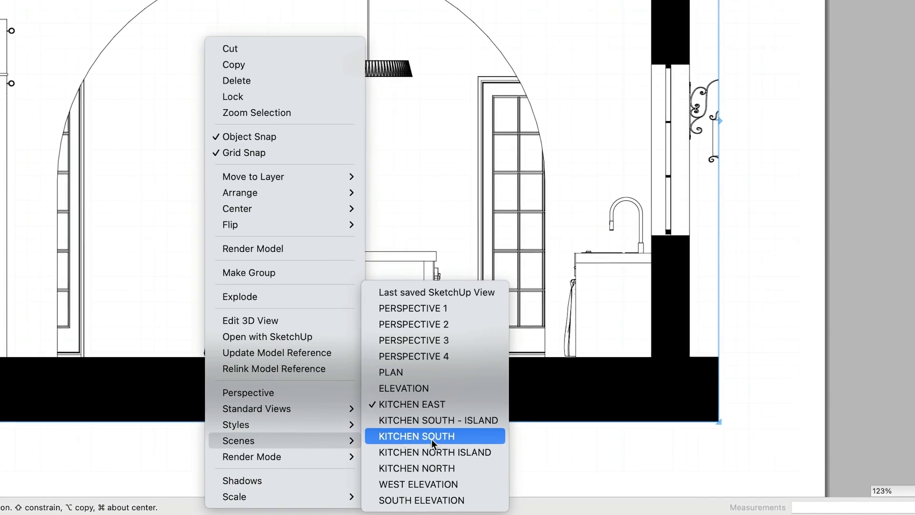
{"action": "left_click", "coordinate": [439, 359]}
{"action": "left_click", "coordinate": [767, 433]}
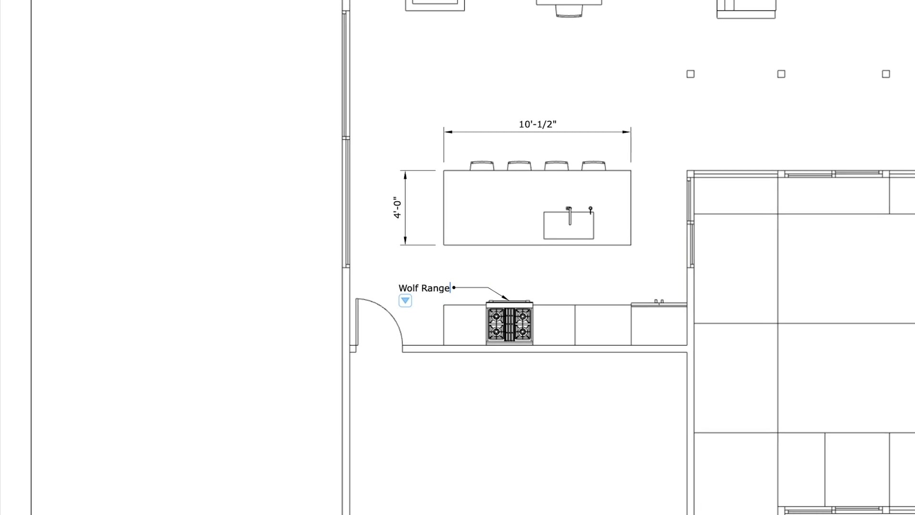
- Enter "First Floor Plan" as the title text for the floor plan drawing
{"action": "type", "text": "F"}
{"action": "type", "text": "irst Floor Pla"}
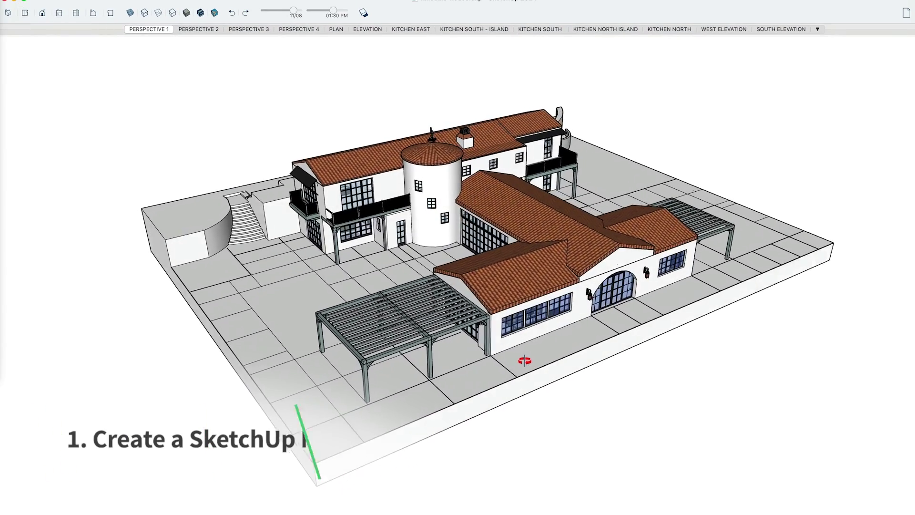
- Send the hillsdale-house model to LayOut as a new document
{"action": "mouse_move", "coordinate": [524, 361]}
{"action": "middle_mouse_down"}
{"action": "mouse_move", "coordinate": [496, 366]}
{"action": "mouse_move", "coordinate": [645, 360]}
{"action": "middle_mouse_up"}
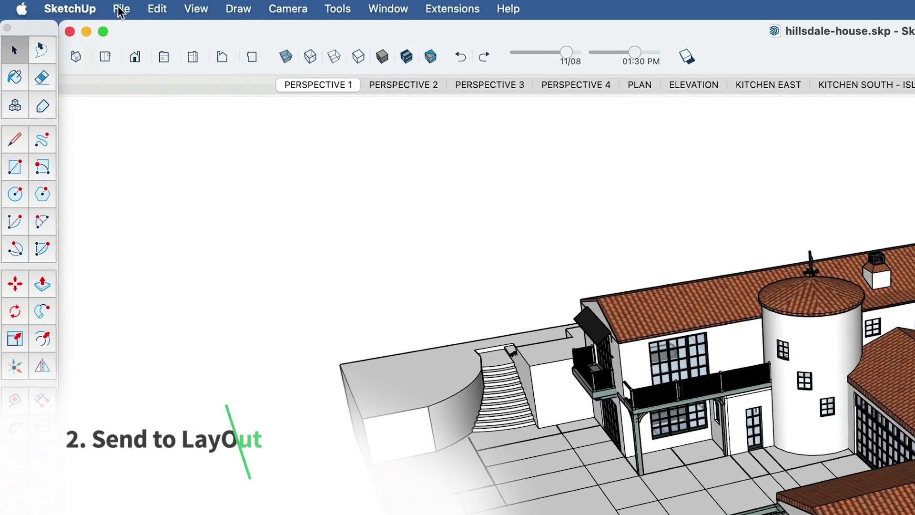
{"action": "left_click", "coordinate": [121, 9]}
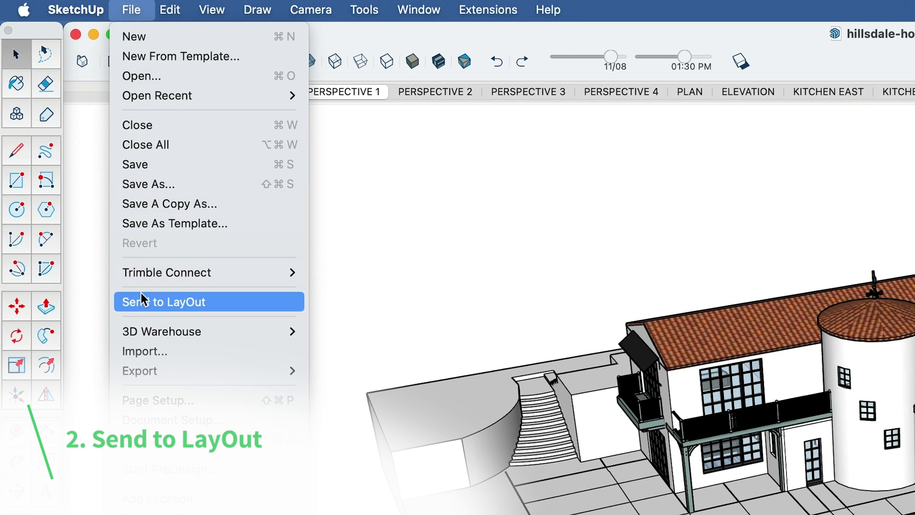
{"action": "left_click", "coordinate": [142, 301]}
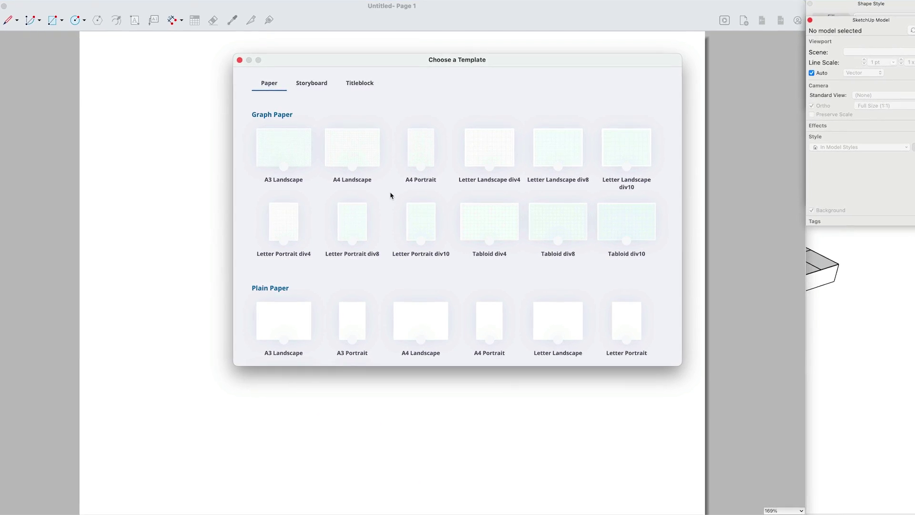
- Browse the paper templates and the Titleblock templates for the new document
{"action": "scroll", "coordinate": [390, 196], "scroll_direction": "down", "scroll_amount": 3}
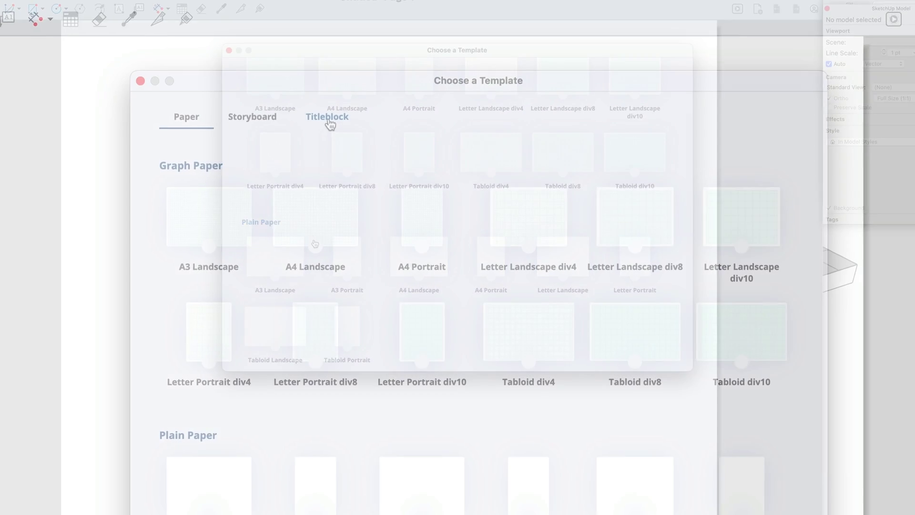
{"action": "left_click", "coordinate": [322, 114]}
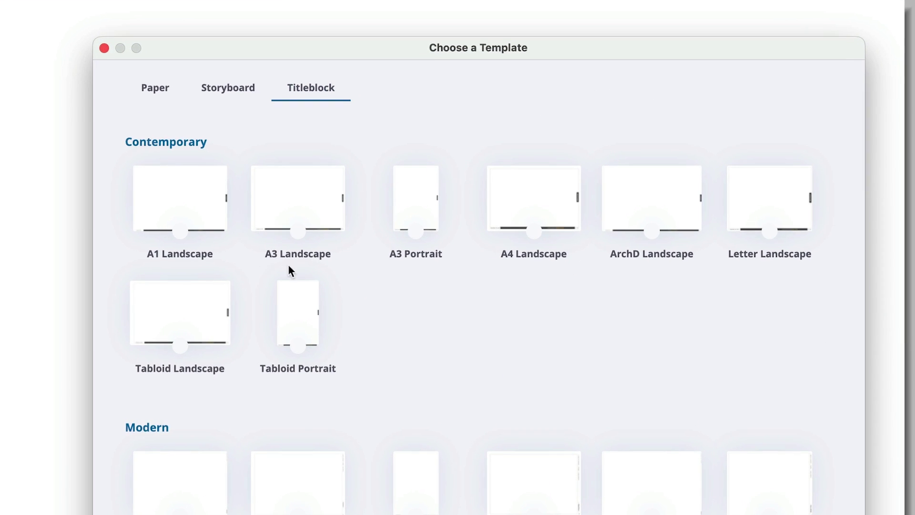
{"action": "scroll", "coordinate": [353, 265], "scroll_direction": "down", "scroll_amount": 7}
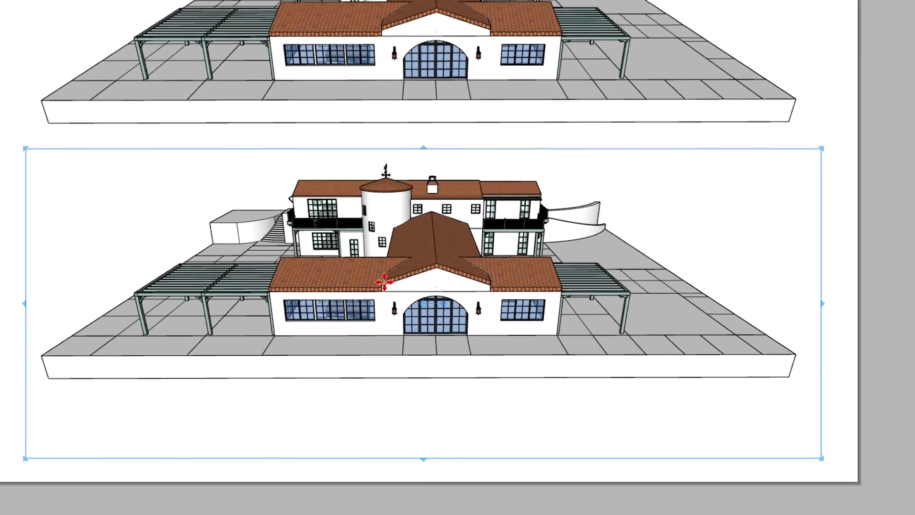
- Open the scene choices for the lower exterior perspective viewport
{"action": "right_click", "coordinate": [384, 336]}
{"action": "mouse_move", "coordinate": [477, 455]}
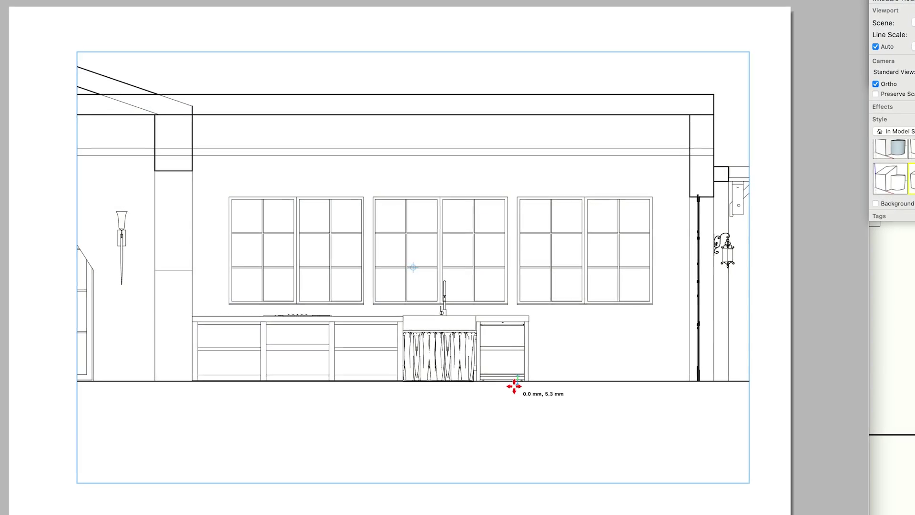
- Move the kitchen elevation viewport down the page and add a leader label to the sink with text starting "FARMHOUS"
{"action": "mouse_move", "coordinate": [523, 372]}
{"action": "left_mouse_down"}
{"action": "mouse_move", "coordinate": [512, 387]}
{"action": "mouse_move", "coordinate": [512, 445]}
{"action": "left_mouse_up"}
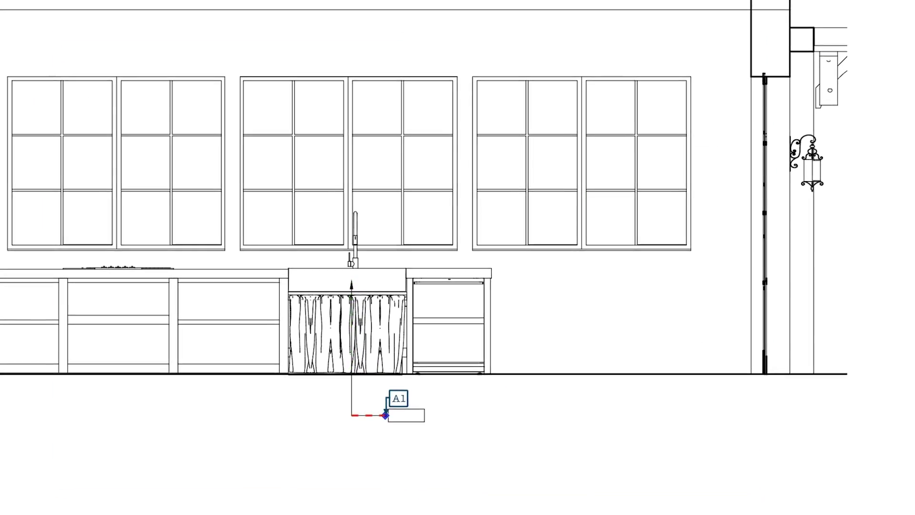
{"action": "left_click", "coordinate": [386, 415]}
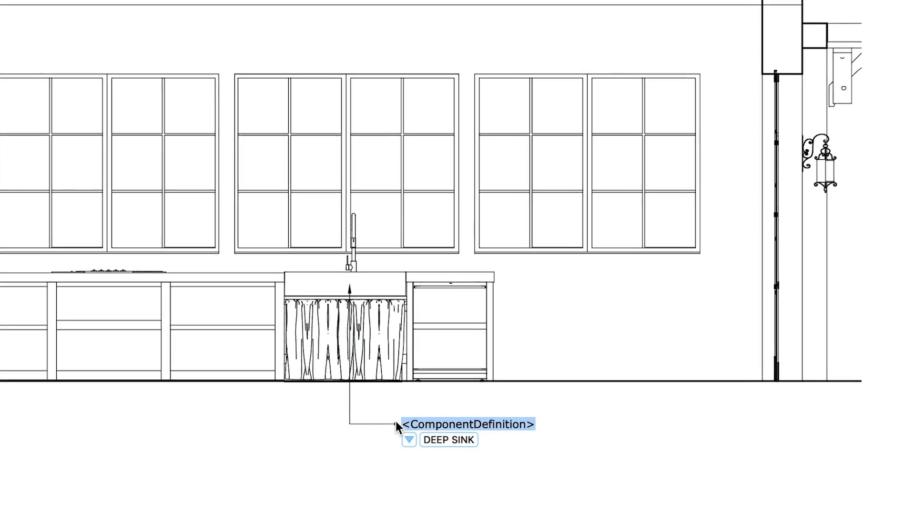
{"action": "type", "text": "FARMHOUS"}
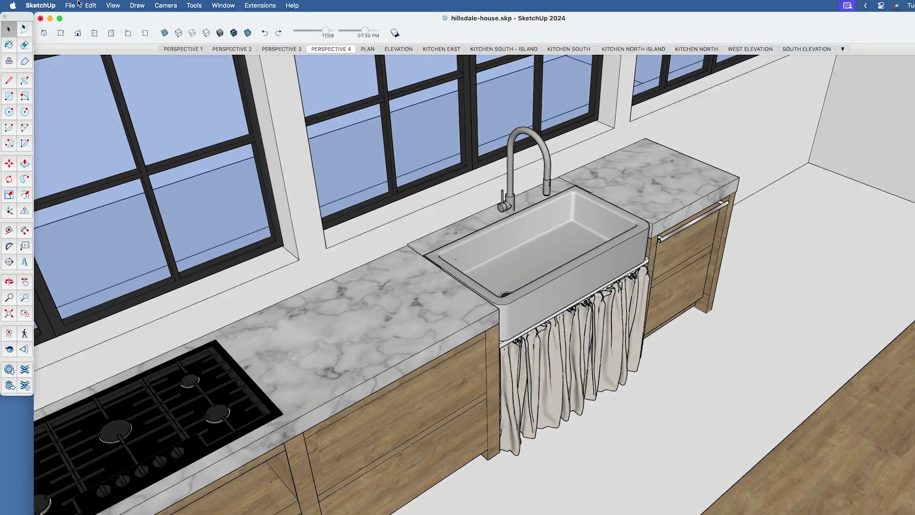
- Add a scene from the current kitchen section view and rename it as a KITCHEN EAST scene
{"action": "left_click", "coordinate": [76, 6]}
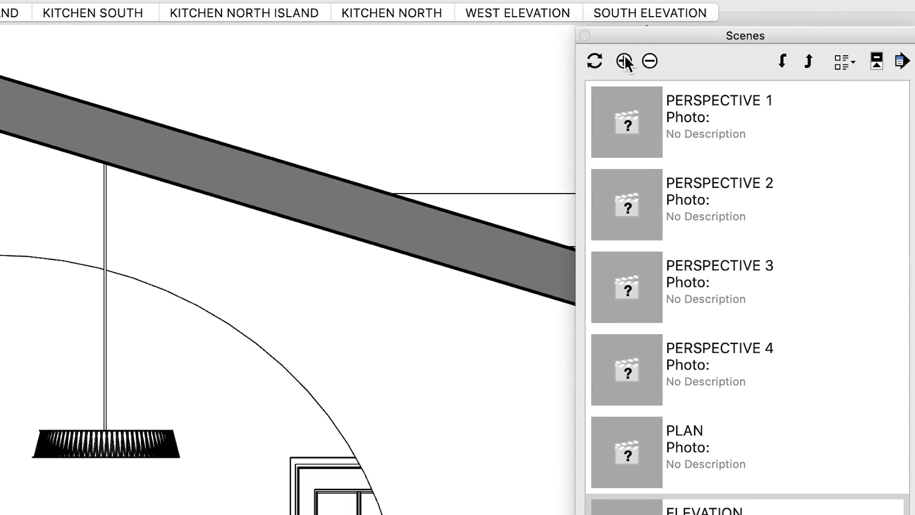
{"action": "left_click", "coordinate": [728, 39]}
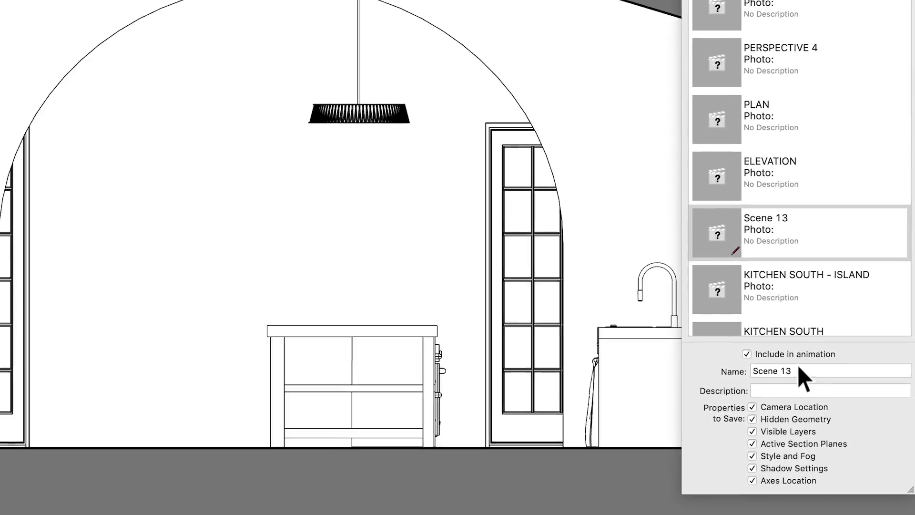
{"action": "triple_click", "coordinate": [799, 370]}
{"action": "type", "text": "KITCHEN E"}
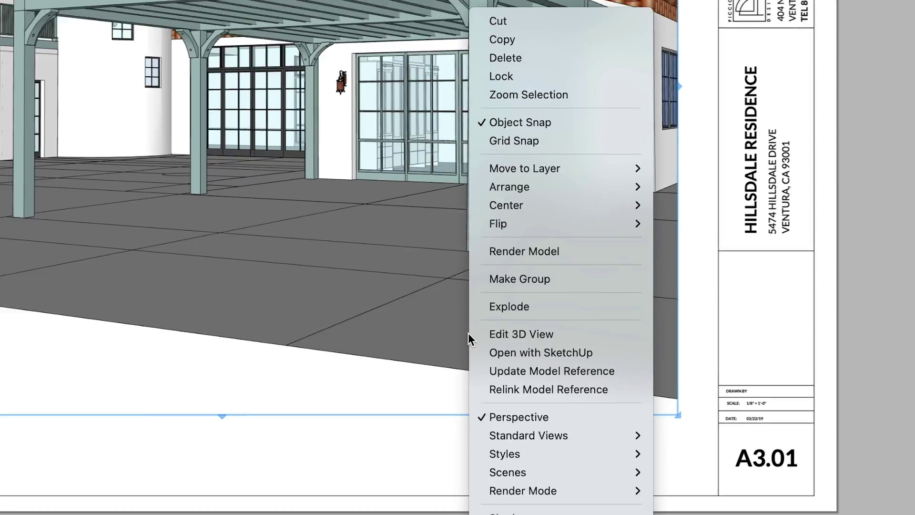
- Assign the KITCHEN EAST - HIDDEN FIXTURES scene to the viewport on sheet A3.01
{"action": "mouse_move", "coordinate": [507, 423]}
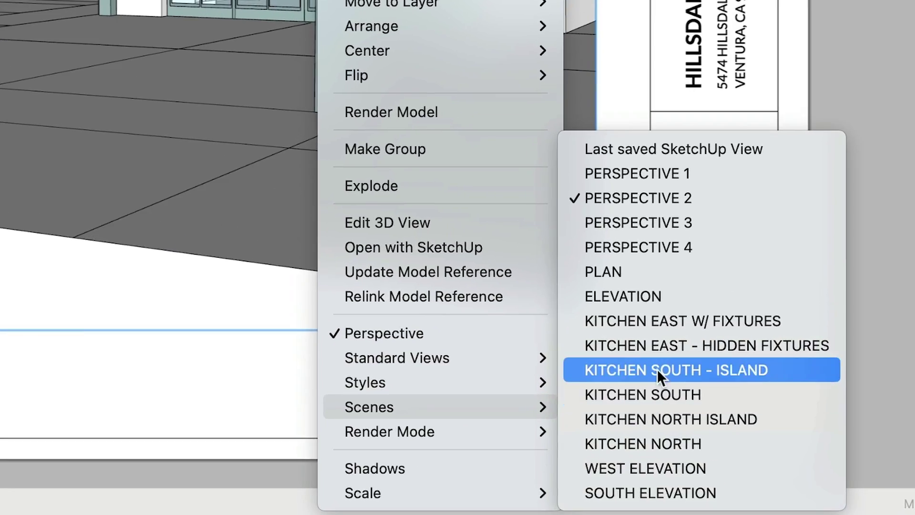
{"action": "left_click", "coordinate": [659, 345]}
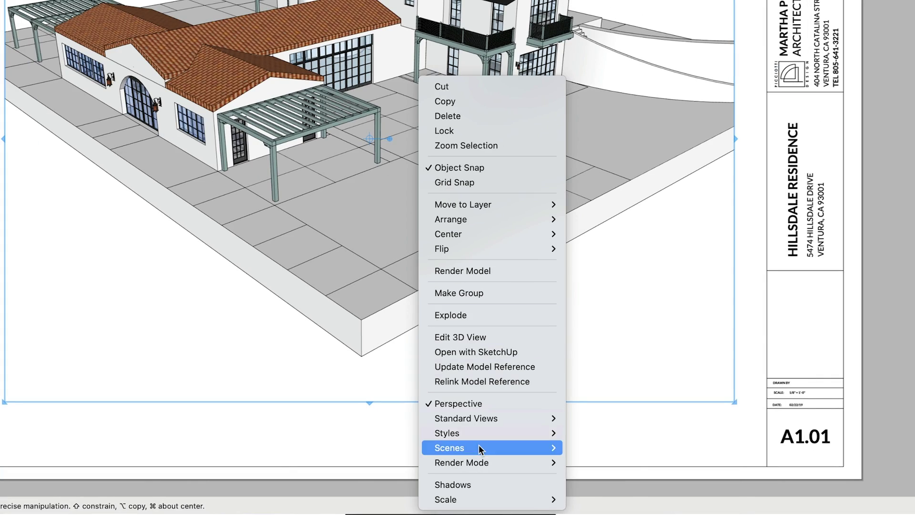
{"action": "mouse_move", "coordinate": [479, 447]}
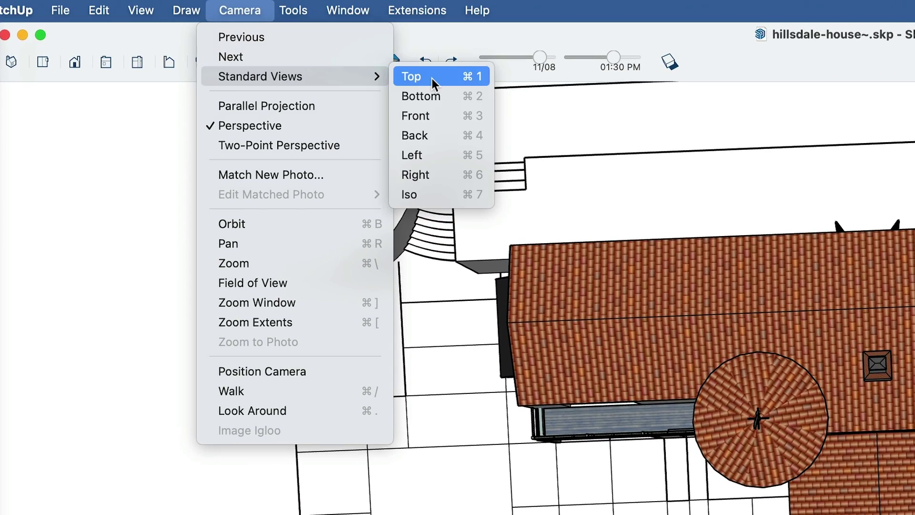
- Set the model camera to the Top standard view with Parallel Projection
{"action": "left_click", "coordinate": [432, 78]}
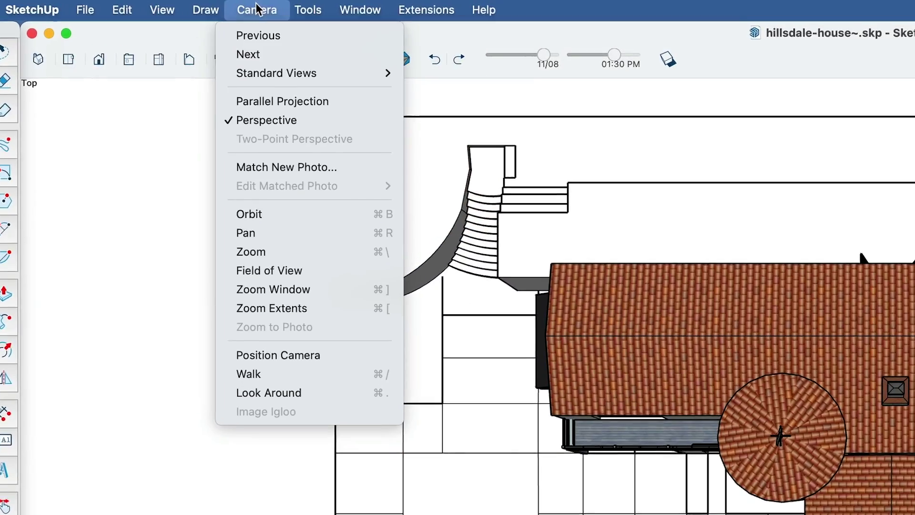
{"action": "left_click", "coordinate": [243, 104]}
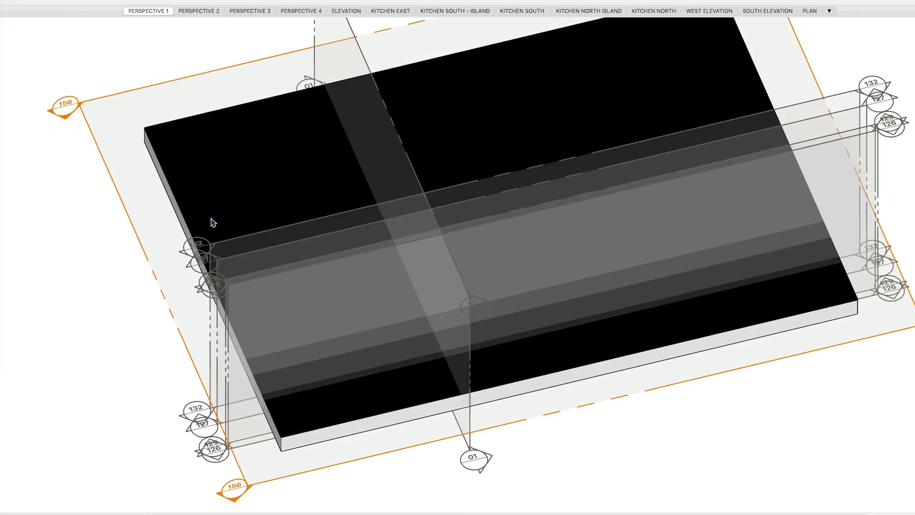
- Align the view to the horizontal section plane 156 that cuts the house
{"action": "left_click_drag", "start_coordinate": [133, 227], "coordinate": [131, 209]}
{"action": "right_click", "coordinate": [133, 203]}
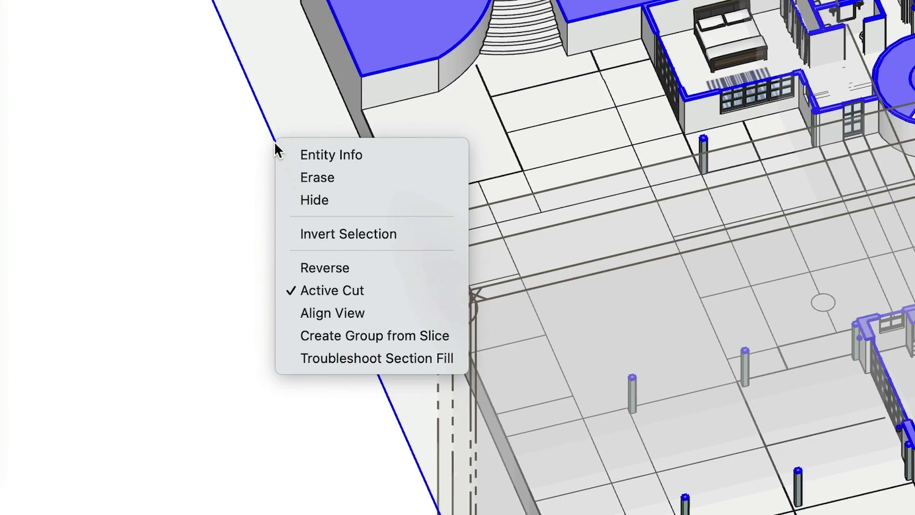
{"action": "left_click", "coordinate": [321, 300]}
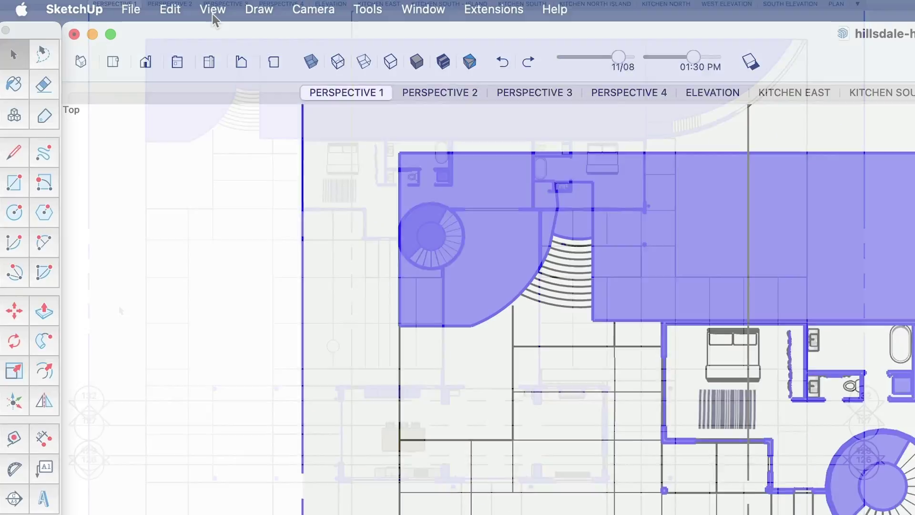
- Hide the section planes and update the PLAN scene with the current plan view
{"action": "left_click", "coordinate": [213, 12]}
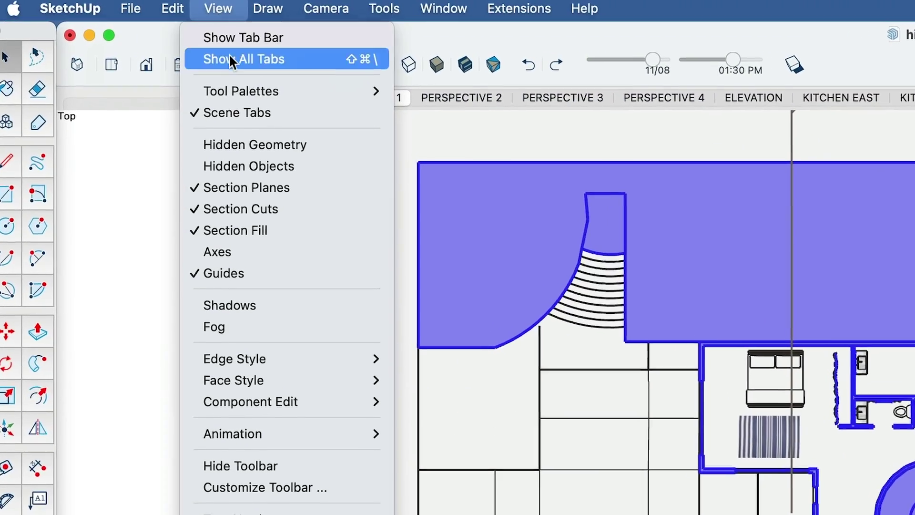
{"action": "left_click", "coordinate": [244, 193]}
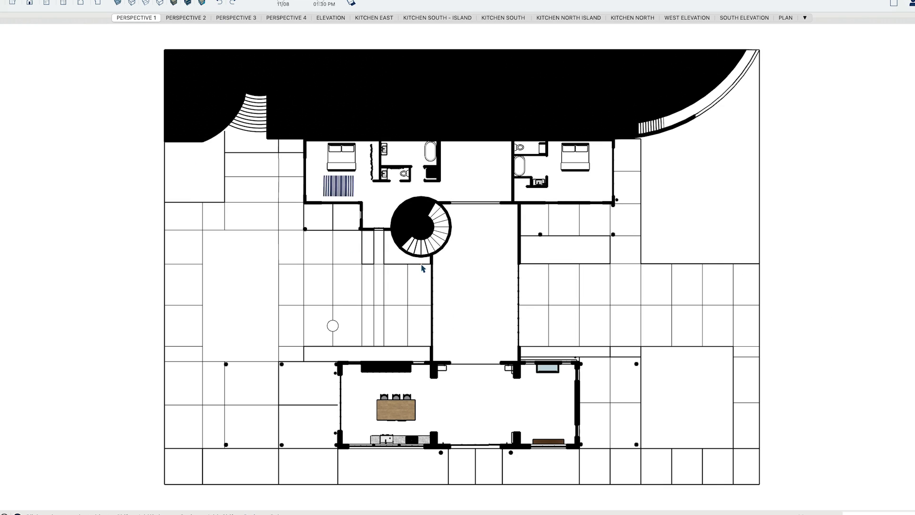
{"action": "mouse_move", "coordinate": [422, 268]}
{"action": "middle_mouse_down", "text": "shift"}
{"action": "mouse_move", "coordinate": [380, 259]}
{"action": "mouse_move", "coordinate": [408, 262]}
{"action": "middle_mouse_up", "text": "shift"}
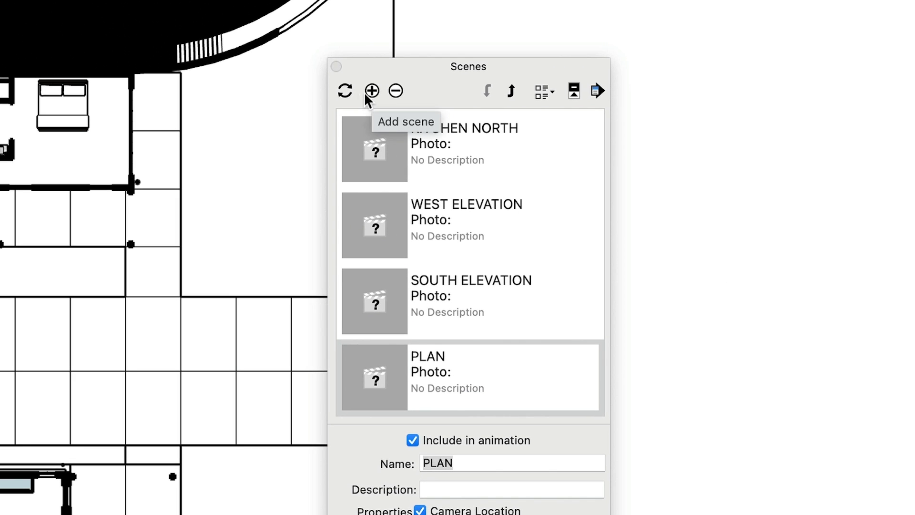
{"action": "left_click", "coordinate": [345, 92]}
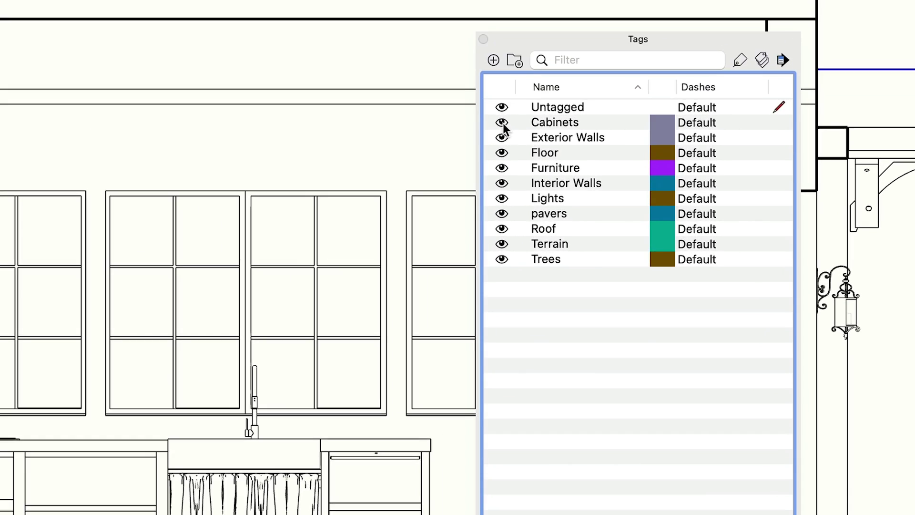
- Open the tag choices for the selected base cabinet beside the sink
{"action": "left_click", "coordinate": [563, 145]}
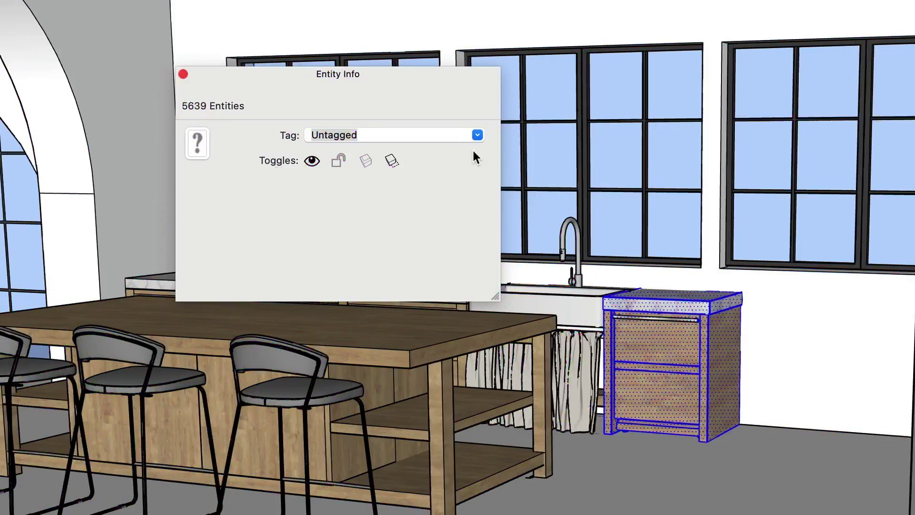
{"action": "left_click", "coordinate": [474, 133]}
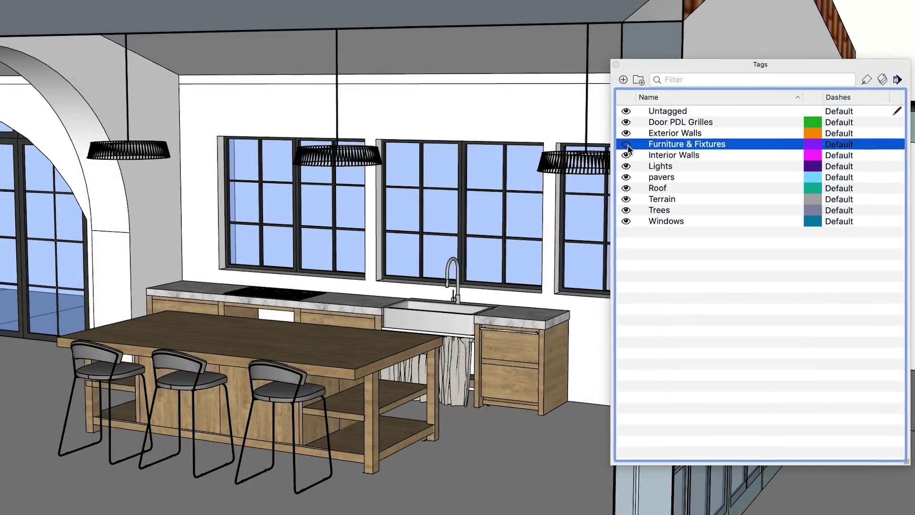
- Toggle the furniture tag's visibility and name the tag "Furniture & Fixtures"
{"action": "left_click", "coordinate": [621, 146]}
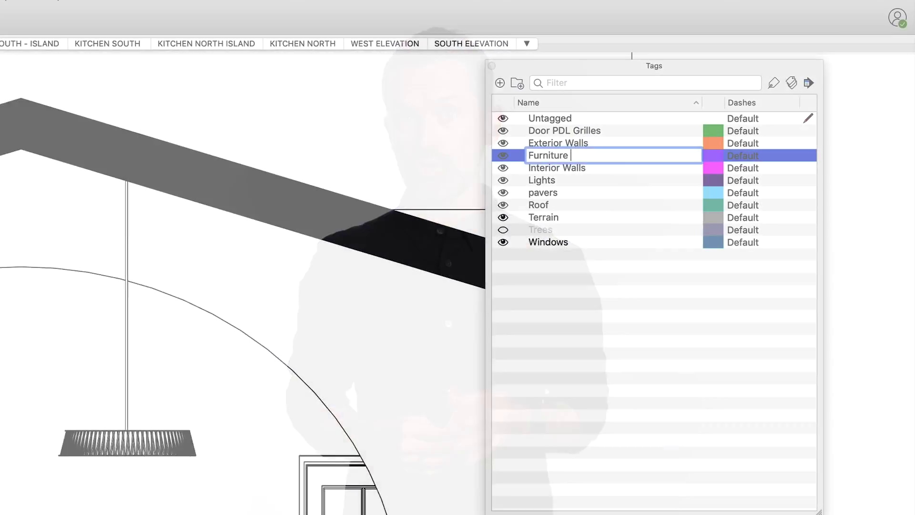
{"action": "type", "text": "& Fixtures"}
{"action": "left_click", "coordinate": [620, 296]}
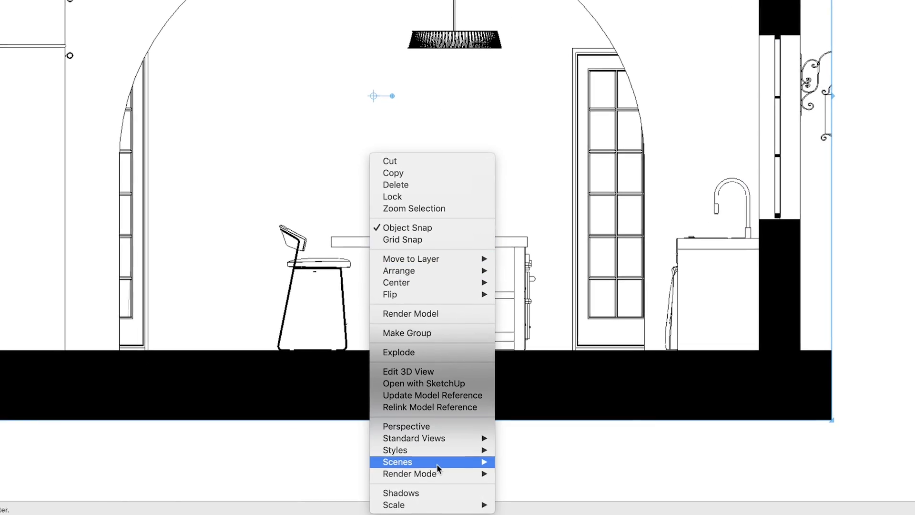
{"action": "mouse_move", "coordinate": [436, 464]}
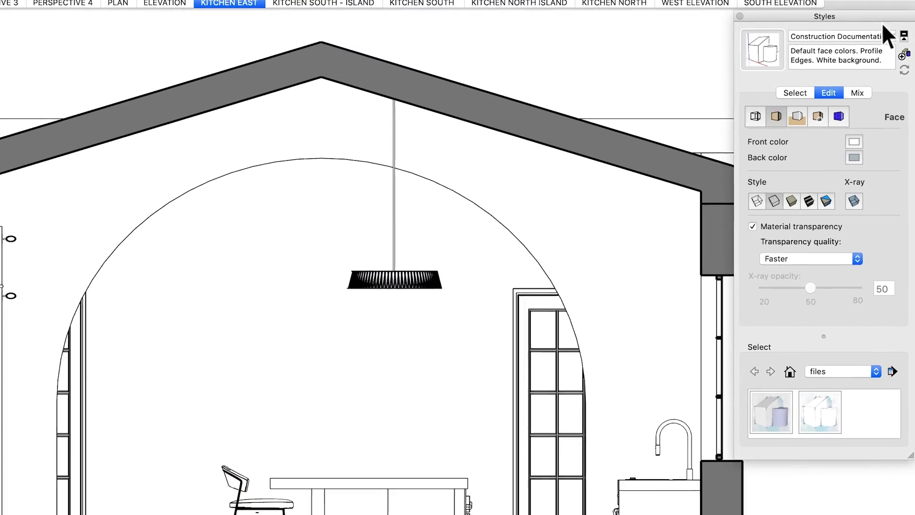
- Try the textured and shaded face styles on the KITCHEN EAST scene and return to Hidden Line
{"action": "left_click", "coordinate": [807, 203]}
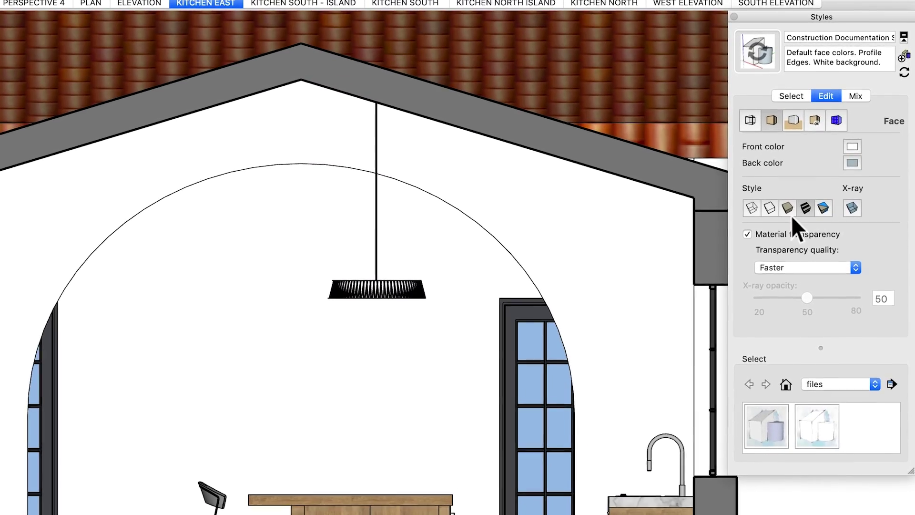
{"action": "left_click", "coordinate": [790, 204]}
{"action": "left_click", "coordinate": [770, 215]}
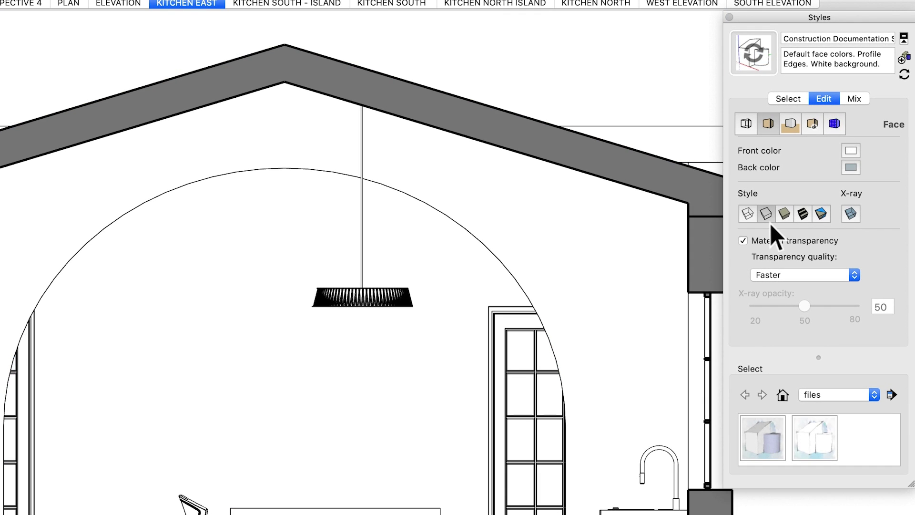
- Review the style's background, edge and modeling settings and open the Profiles width for editing
{"action": "left_click", "coordinate": [790, 124]}
{"action": "left_click", "coordinate": [740, 175]}
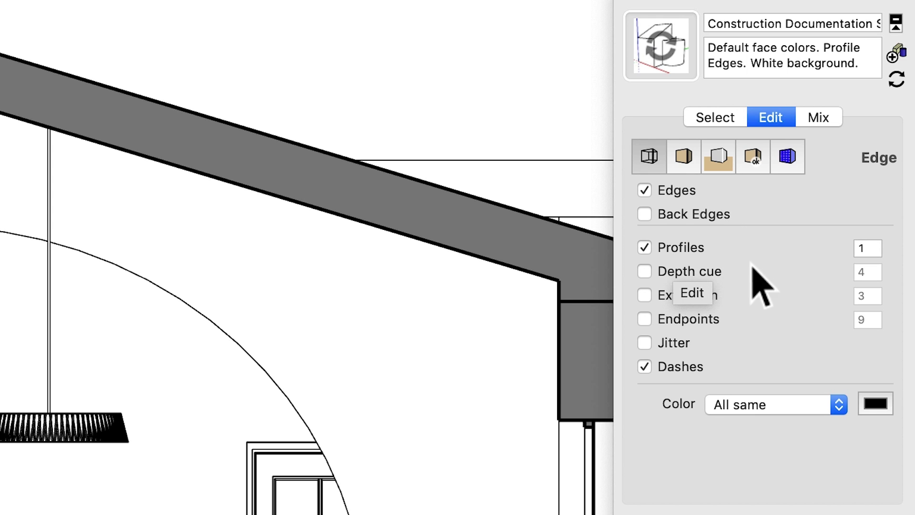
{"action": "left_click", "coordinate": [787, 156]}
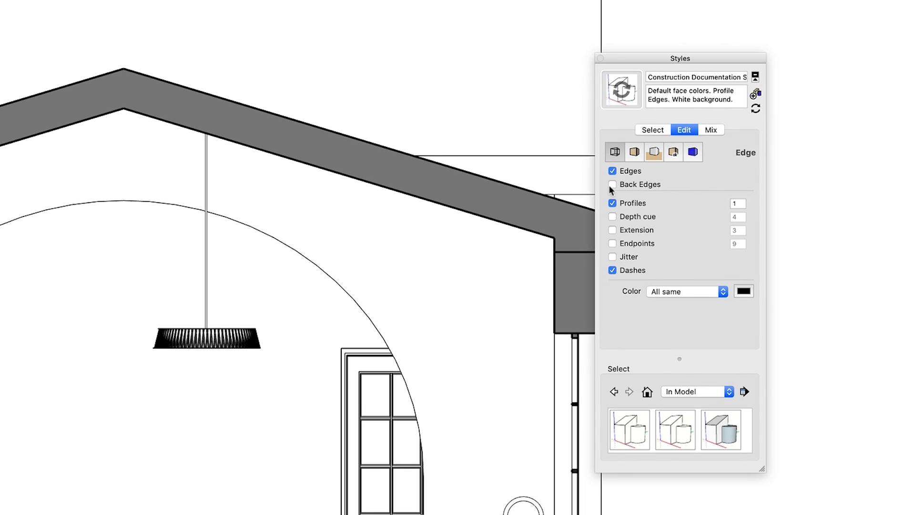
{"action": "double_click", "coordinate": [732, 203]}
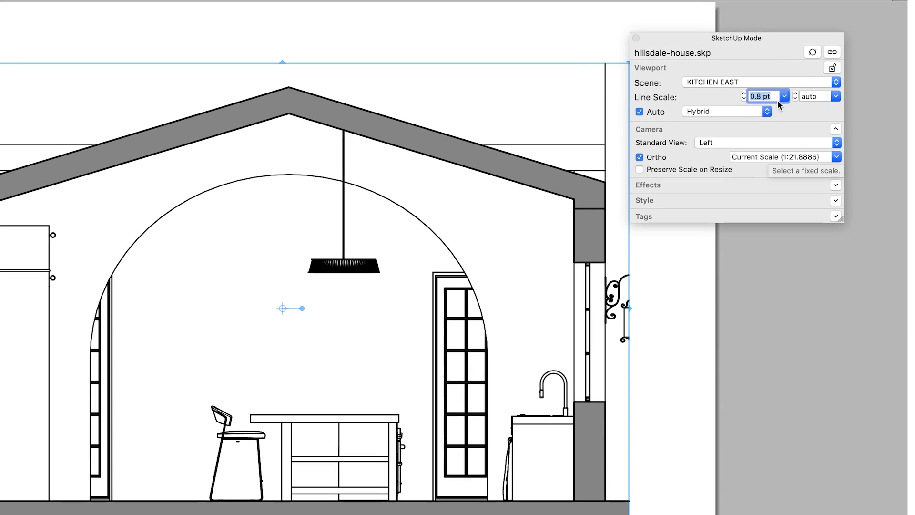
- In LayOut, try a 1.5 pt line scale on the KITCHEN EAST viewport and settle on 0.4 pt
{"action": "left_click", "coordinate": [802, 106]}
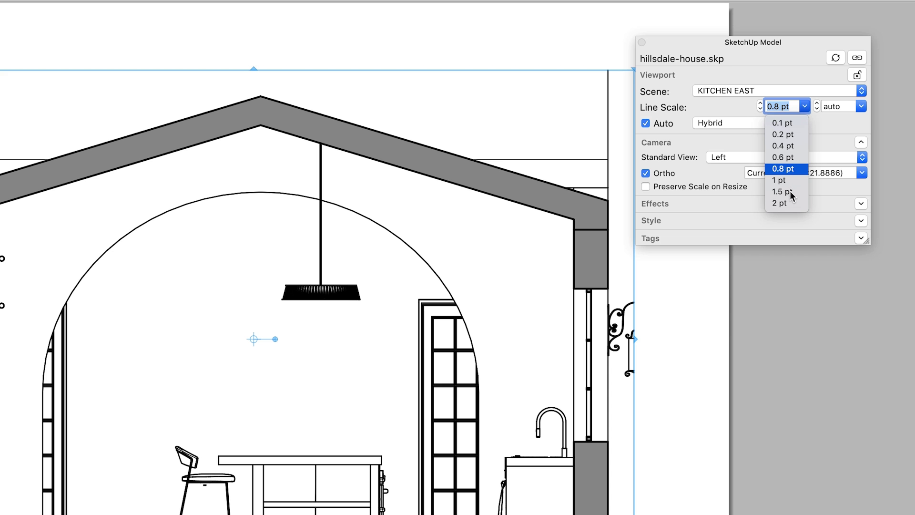
{"action": "left_click", "coordinate": [790, 191]}
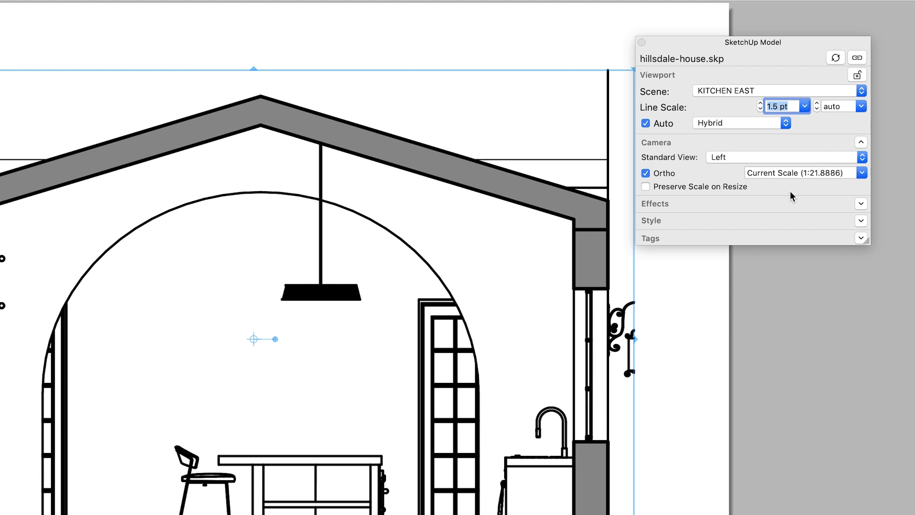
{"action": "left_click", "coordinate": [803, 105]}
{"action": "left_click", "coordinate": [793, 146]}
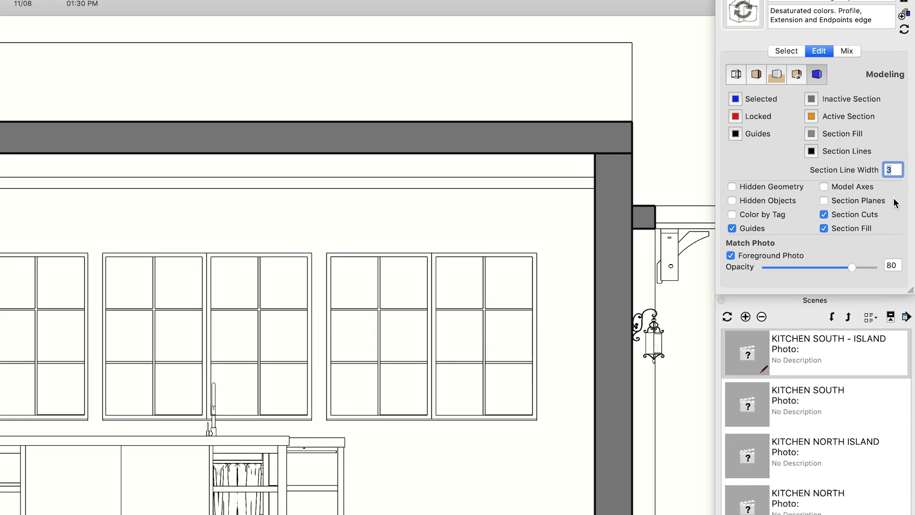
- Reposition the plan viewport above the GUEST BATHROOM REVISED PLAN title on the LayOut sheet
{"action": "left_click", "coordinate": [696, 381]}
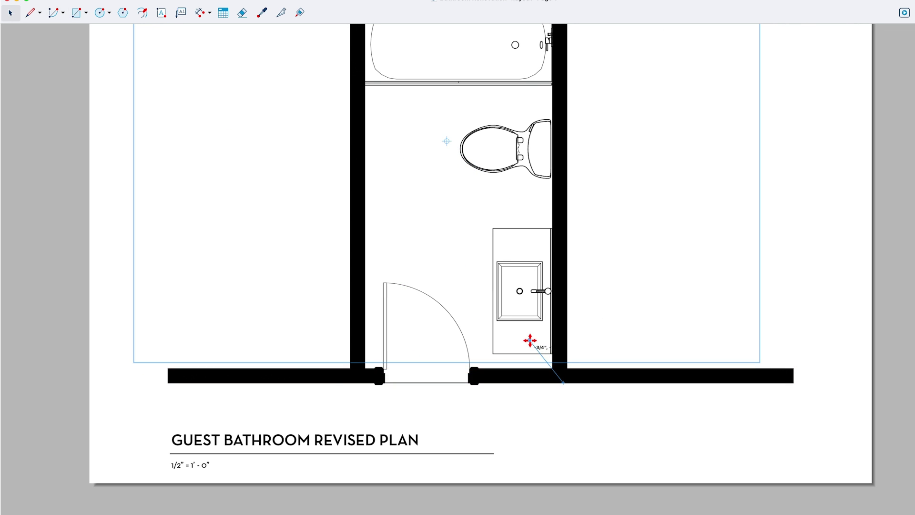
{"action": "left_click_drag", "start_coordinate": [529, 340], "coordinate": [529, 339]}
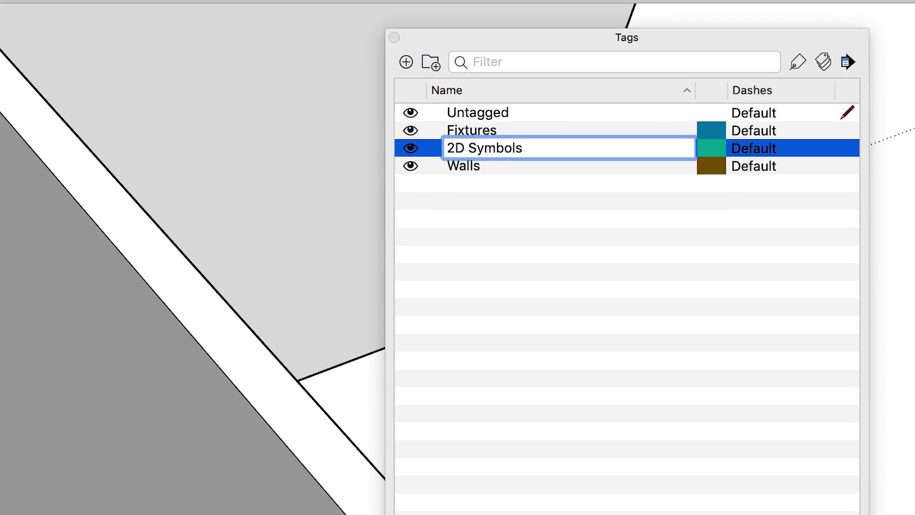
- In SketchUp, name the new tag below Fixtures "3D Objects"
{"action": "type", "text": "O"}
{"action": "type", "text": "bjects"}
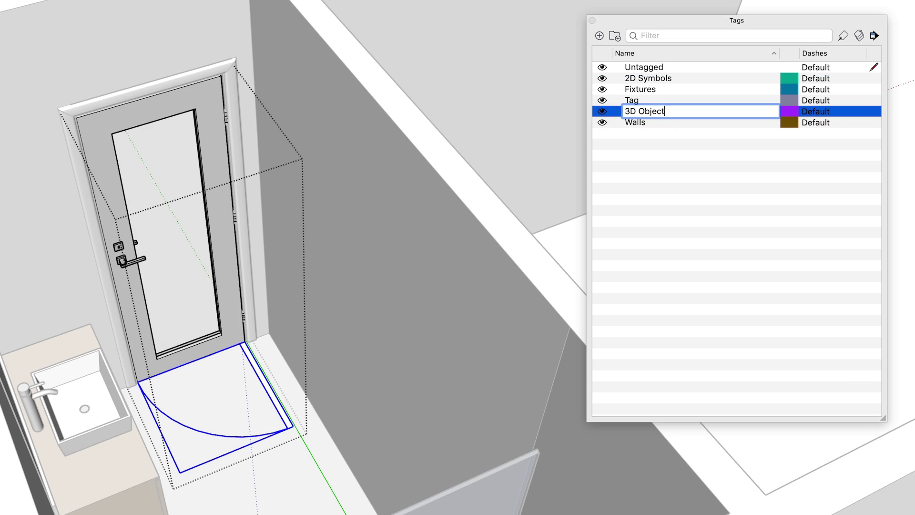
{"action": "key", "text": "Return"}
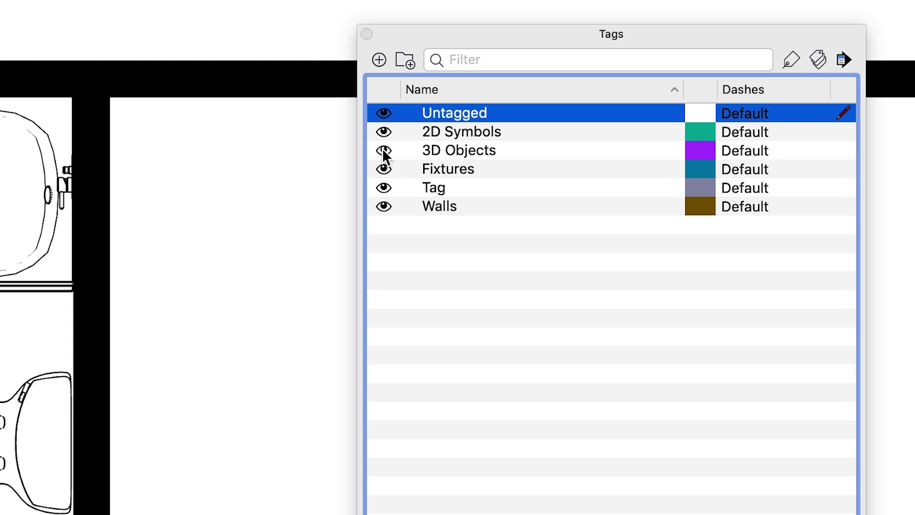
- Hide the 3D Objects tag in the plan view and the 2D Symbols tag in the perspective view
{"action": "left_click", "coordinate": [383, 152]}
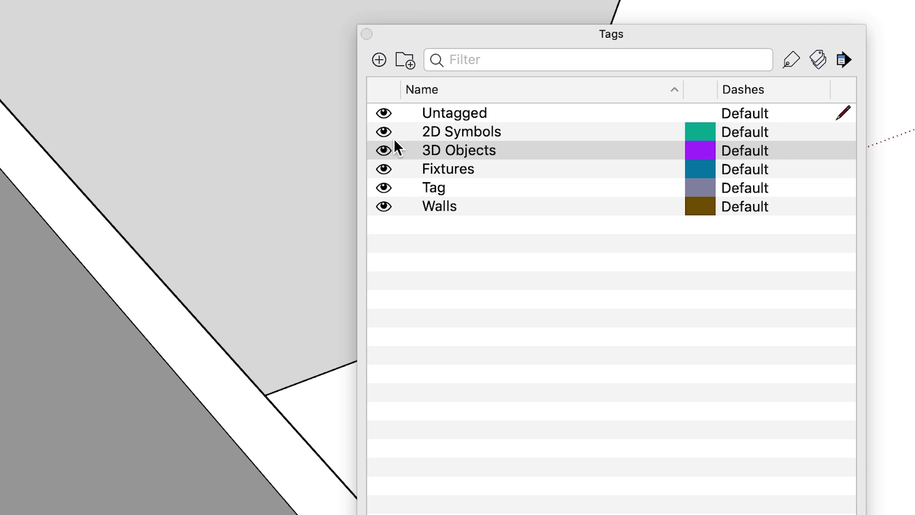
{"action": "left_click", "coordinate": [385, 128]}
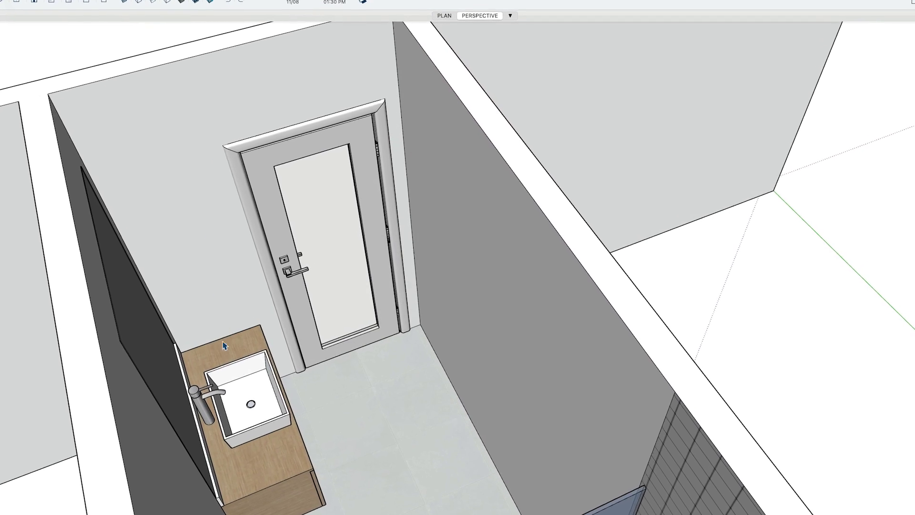
- Draw a door swing symbol with an arc on the bathroom floor and make its geometry a group
{"action": "key", "text": "l"}
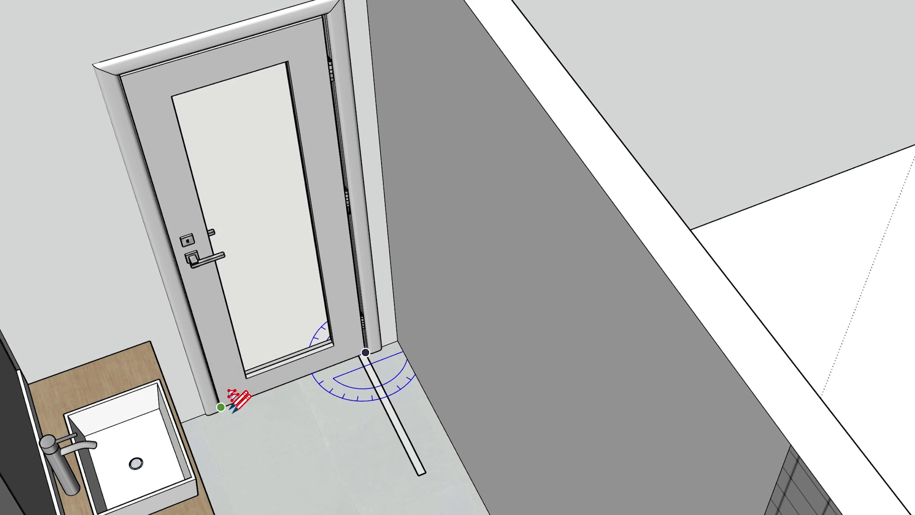
{"action": "key", "text": "space"}
{"action": "left_click_drag", "start_coordinate": [164, 316], "coordinate": [445, 484]}
{"action": "right_click", "coordinate": [399, 291]}
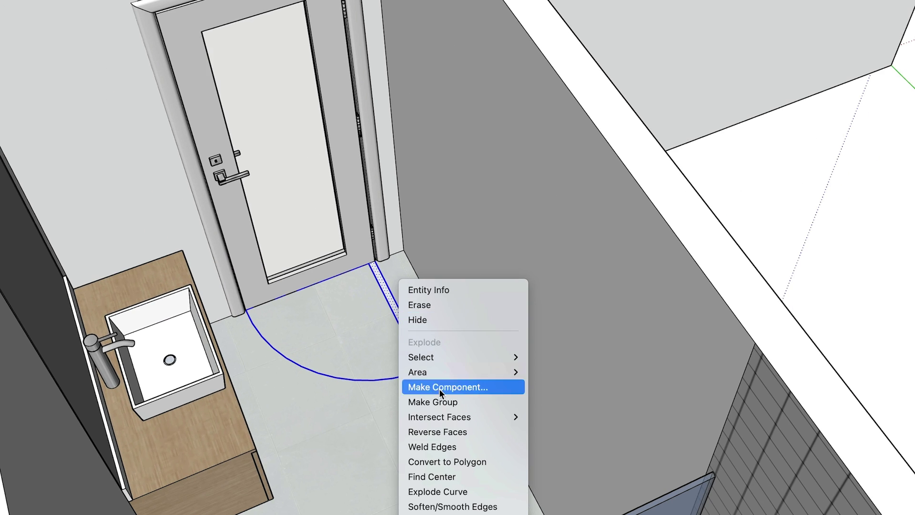
{"action": "left_click", "coordinate": [438, 399]}
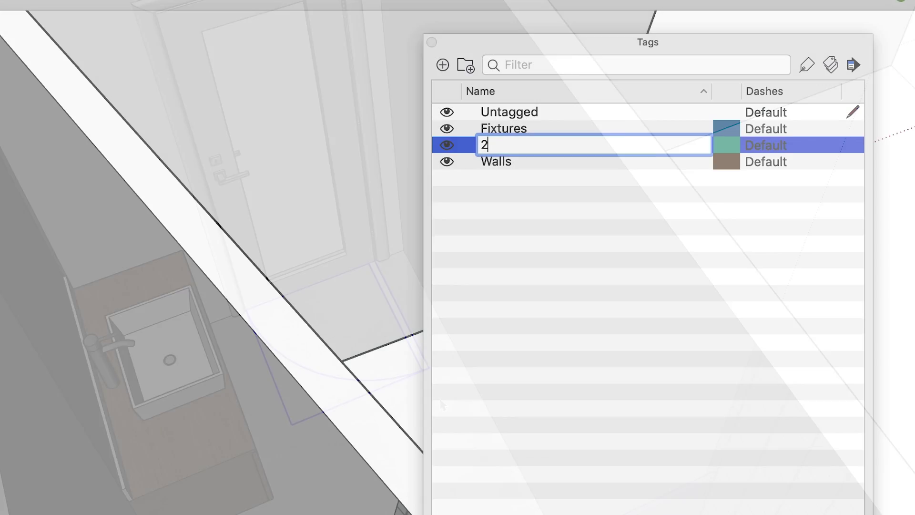
- Name a new tag "2D Symbols" and assign it to the door swing group
{"action": "type", "text": "D Symbols"}
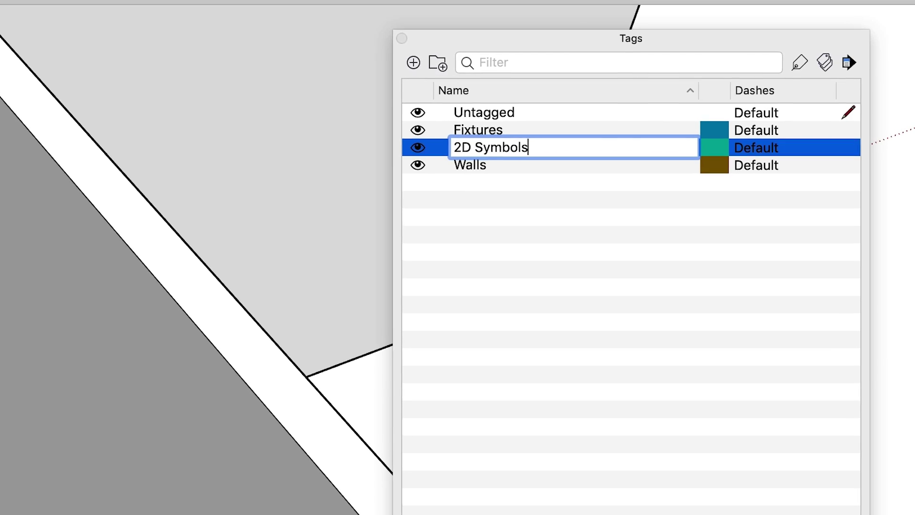
{"action": "key", "text": "Return"}
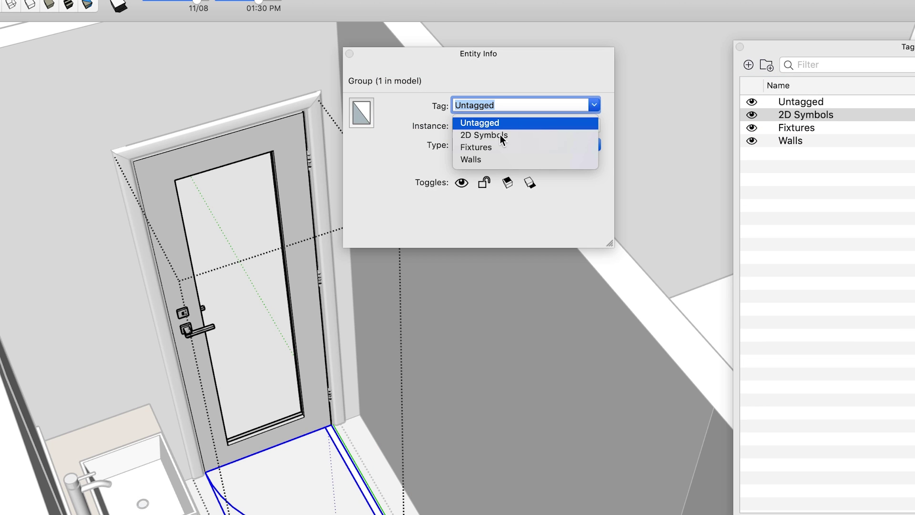
{"action": "left_click", "coordinate": [499, 135]}
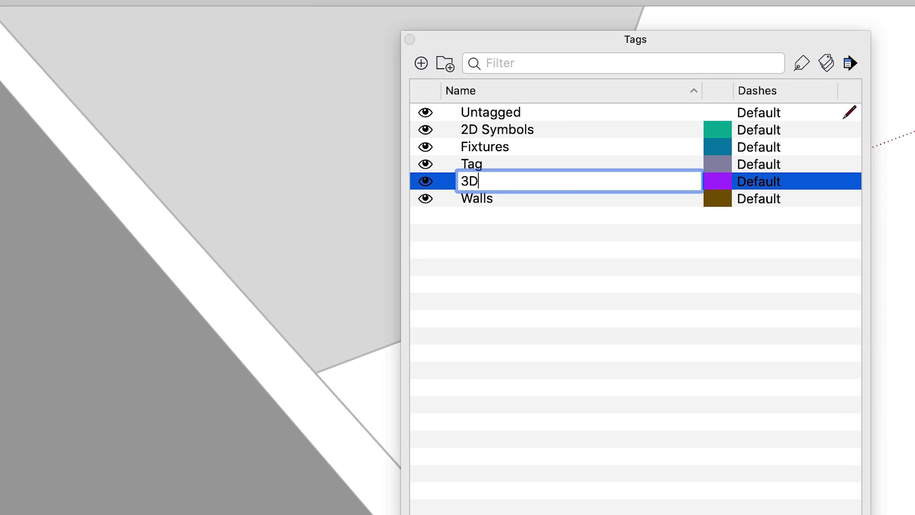
- Name a new tag "3D Objects" and assign it to the bathroom door leaf component
{"action": "type", "text": "Obje"}
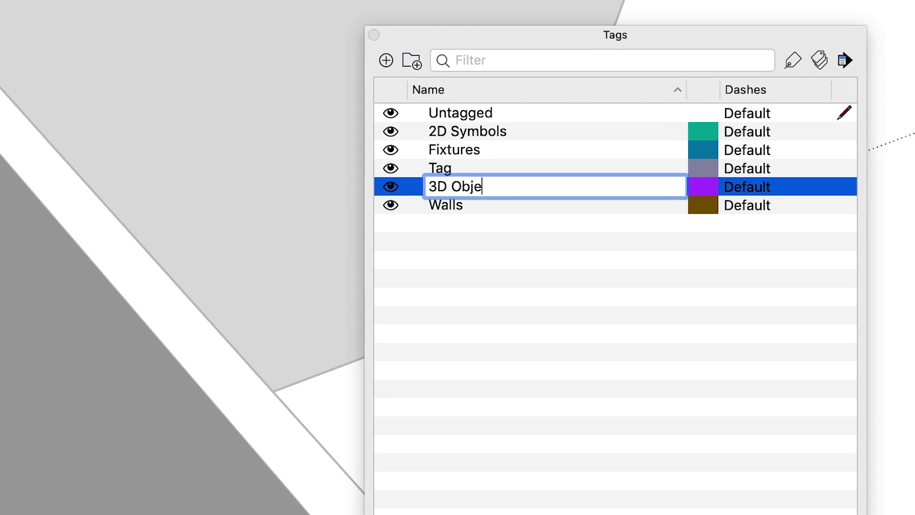
{"action": "type", "text": "cts"}
{"action": "key", "text": "Return"}
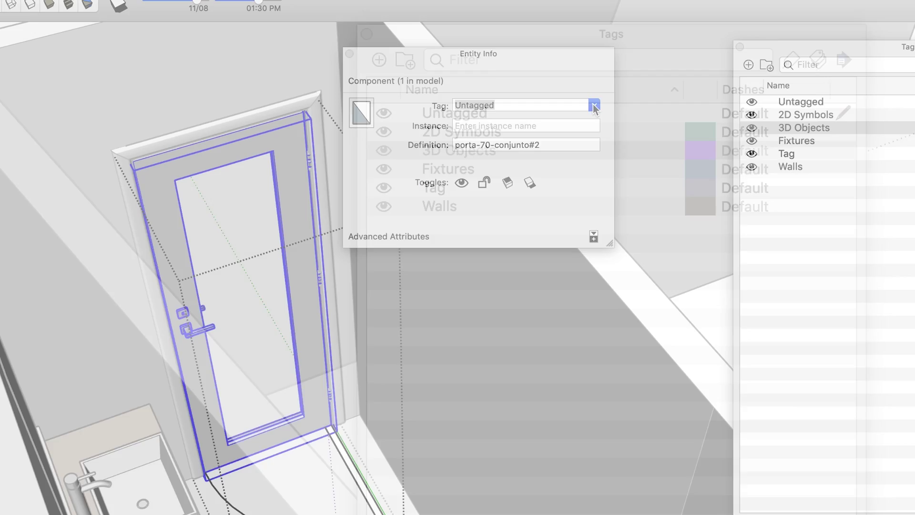
{"action": "left_click", "coordinate": [595, 106]}
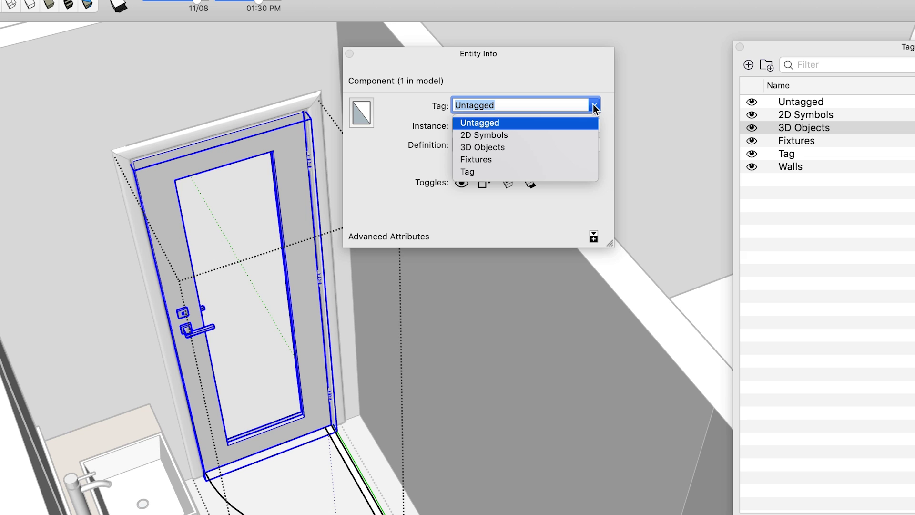
{"action": "left_click", "coordinate": [499, 148]}
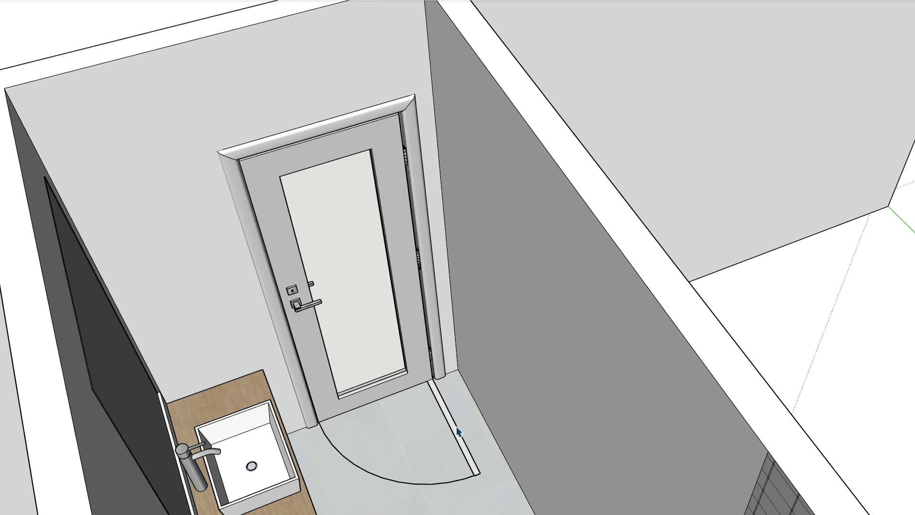
- Group the 3D door leaf together with its 2D swing symbol
{"action": "left_click", "coordinate": [400, 283], "text": "shift"}
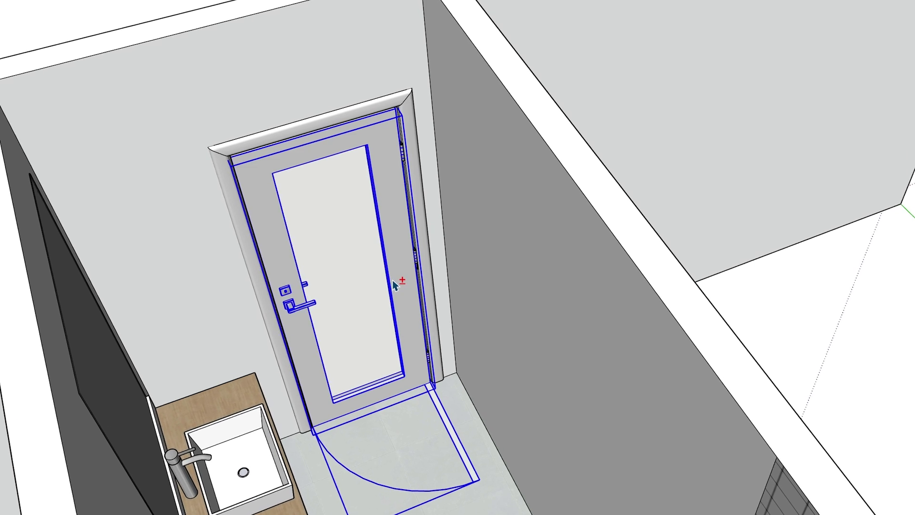
{"action": "right_click", "coordinate": [394, 279]}
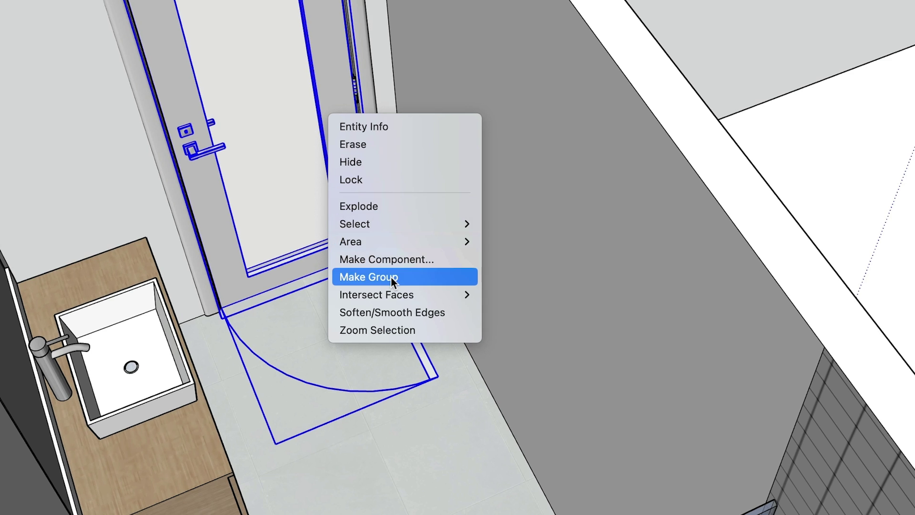
{"action": "left_click", "coordinate": [415, 364]}
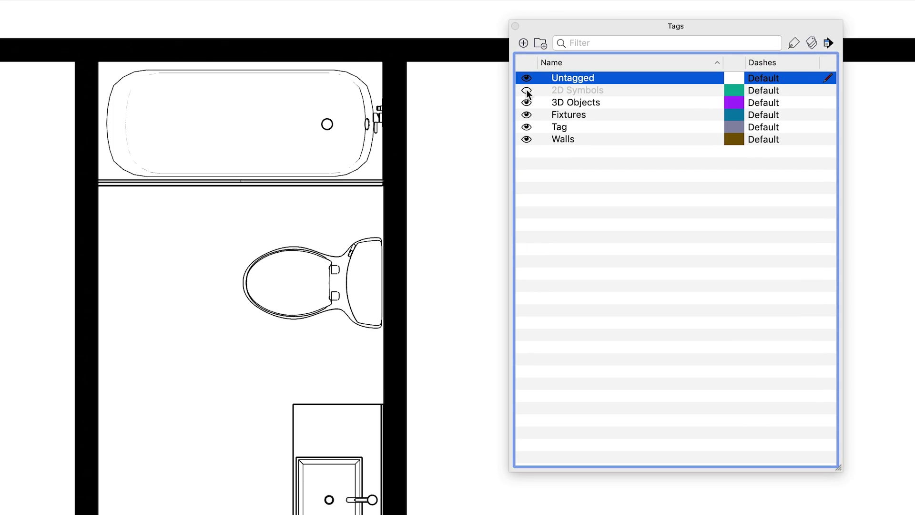
- Show 2D Symbols and hide 3D Objects in the plan view, and show 3D Objects in the perspective view
{"action": "left_click", "coordinate": [526, 91]}
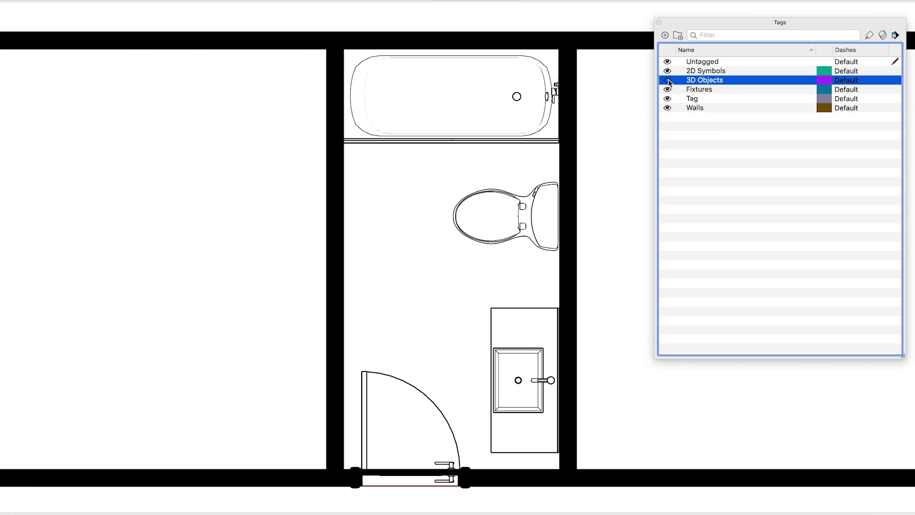
{"action": "left_click", "coordinate": [667, 80]}
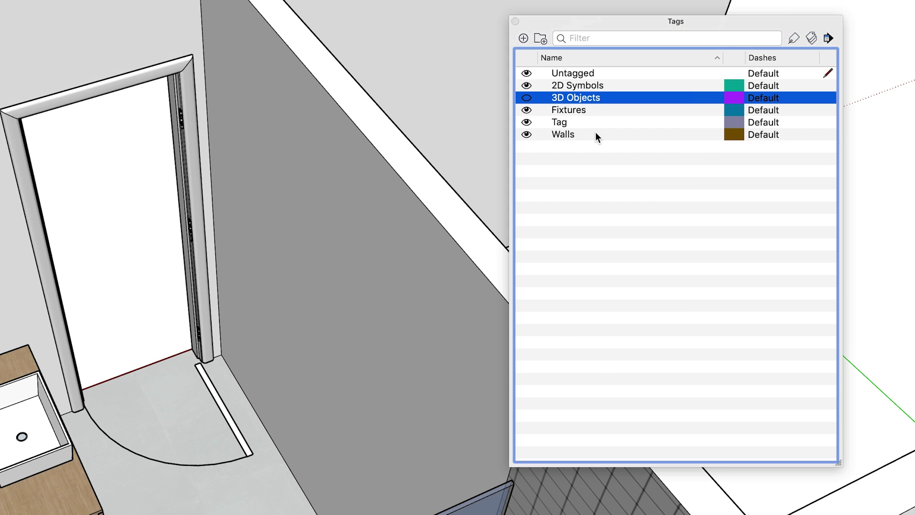
{"action": "left_click", "coordinate": [526, 97]}
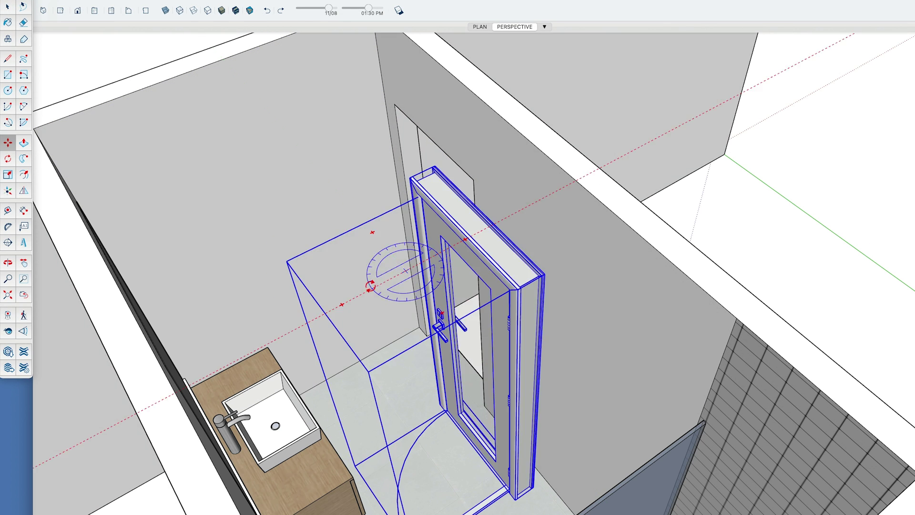
- Move the door and its swing symbol together into the opening in the bathroom's side wall
{"action": "left_click_drag", "start_coordinate": [370, 285], "coordinate": [491, 403]}
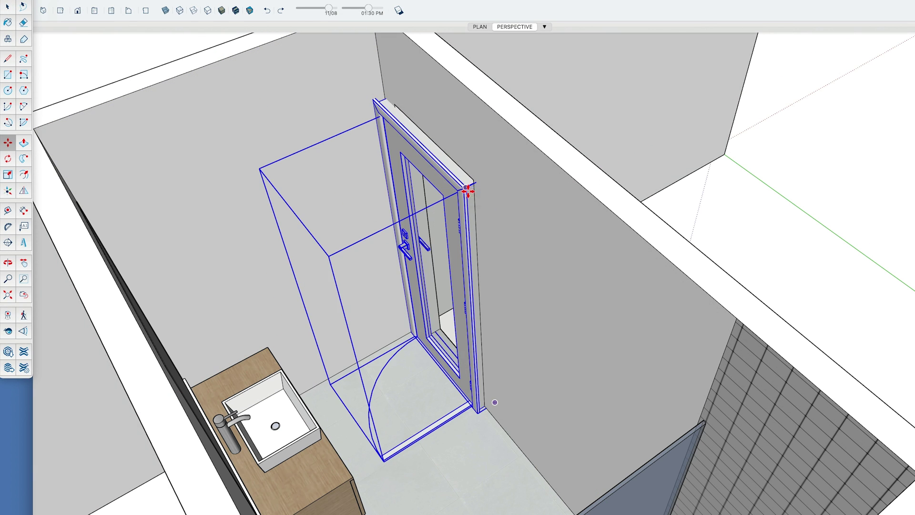
{"action": "key", "text": "Escape"}
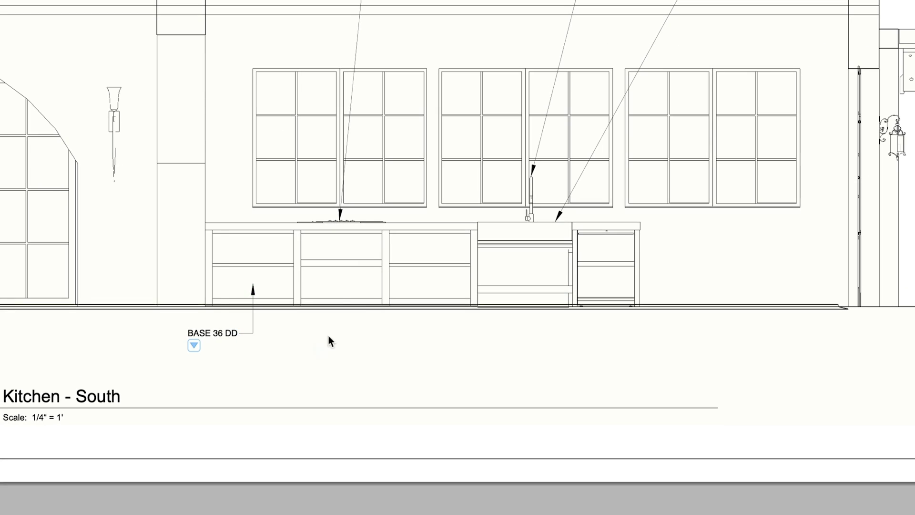
- In LayOut, finish the BASE 36 DD label and label the adjacent base cabinet BASE 36 S on the Kitchen - South elevation
{"action": "left_click", "coordinate": [343, 329]}
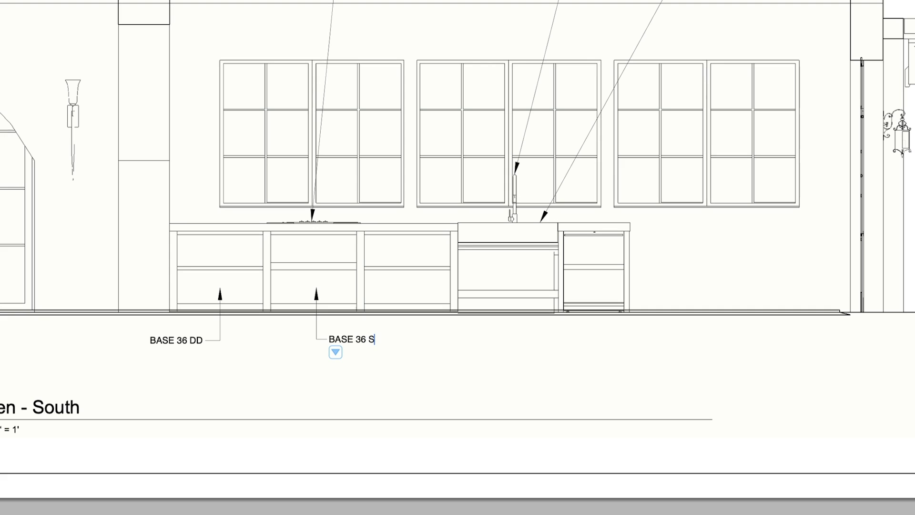
{"action": "left_click", "coordinate": [412, 339]}
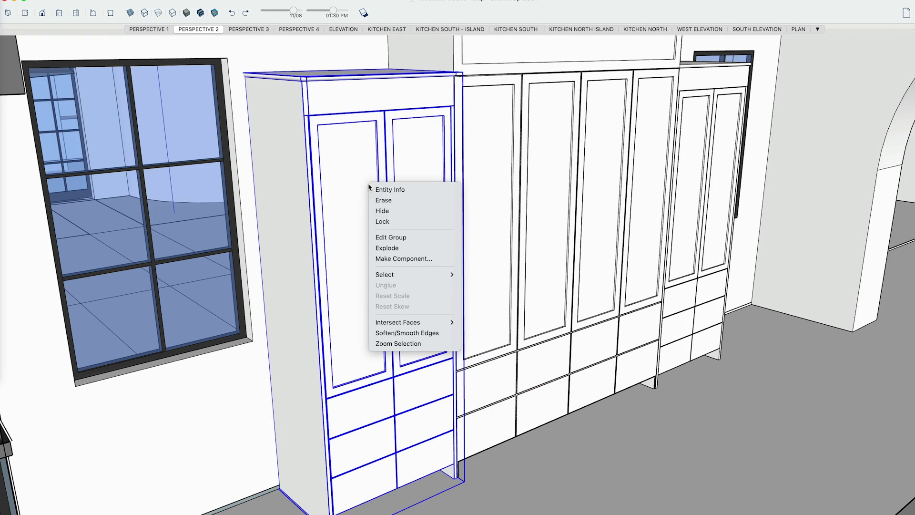
- In SketchUp, turn the tall cabinet group beside the window into a component with the definition name TALL968D
{"action": "left_click", "coordinate": [413, 259]}
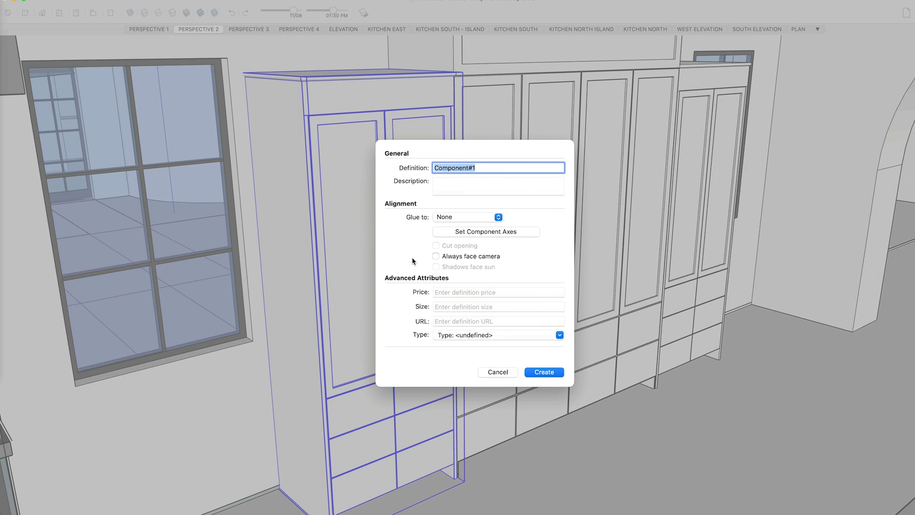
{"action": "type", "text": "TALL96"}
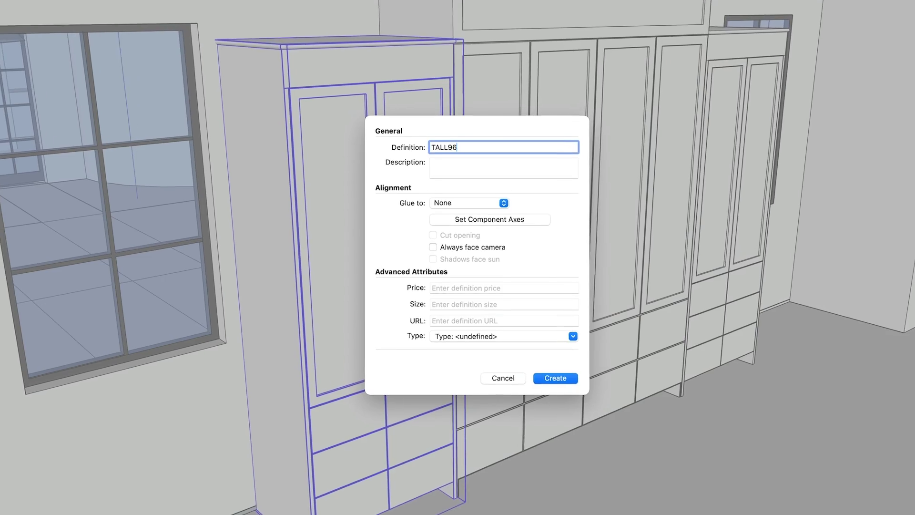
{"action": "type", "text": "8D"}
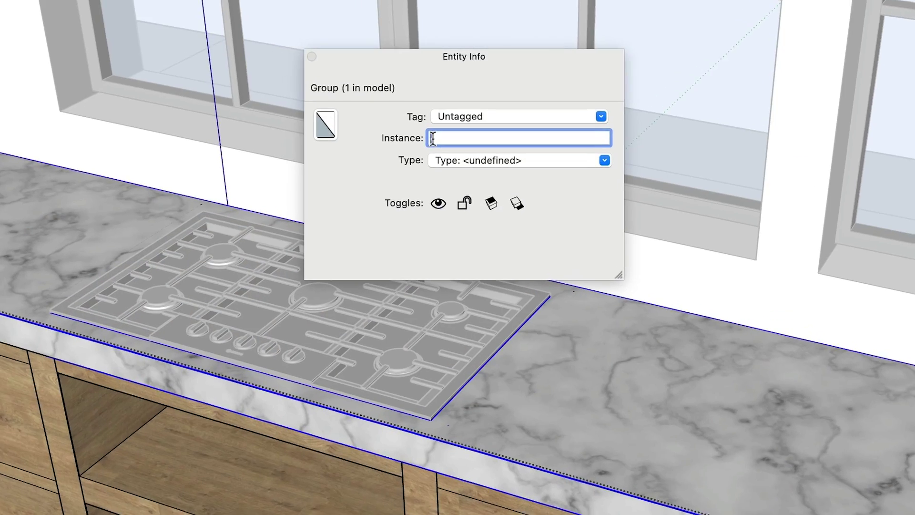
- Give the marble countertop group the instance name "CEASERSTONE COUNTER"
{"action": "type", "text": "CEASERSTONE COUNTER"}
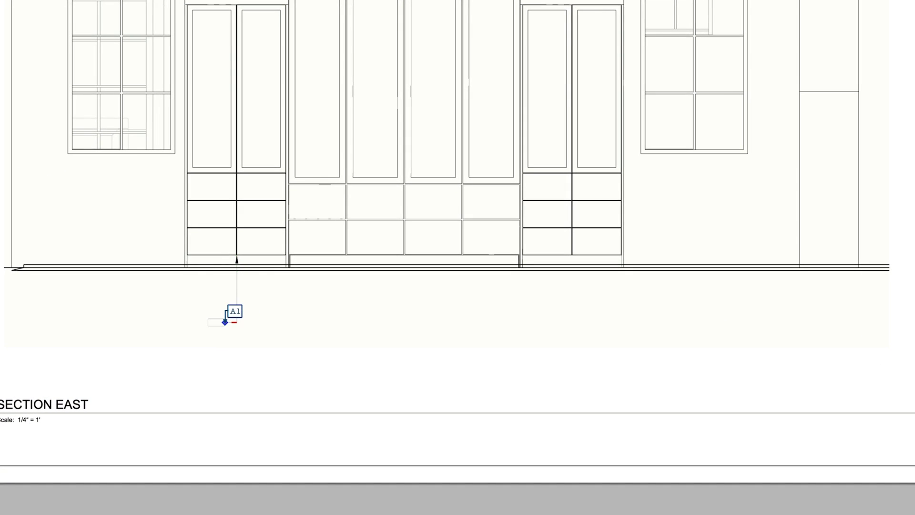
- In LayOut, place the TALL968D label below the first tall cabinet on the SECTION EAST drawing
{"action": "left_click", "coordinate": [370, 328]}
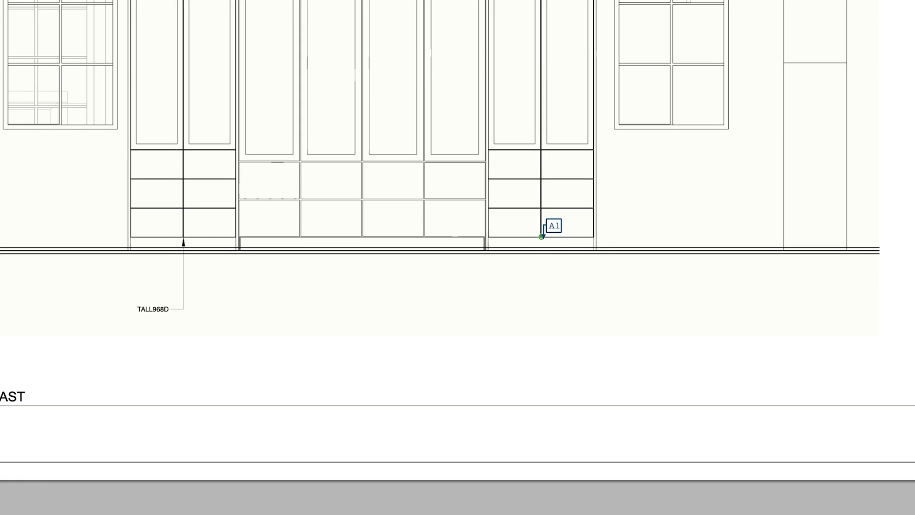